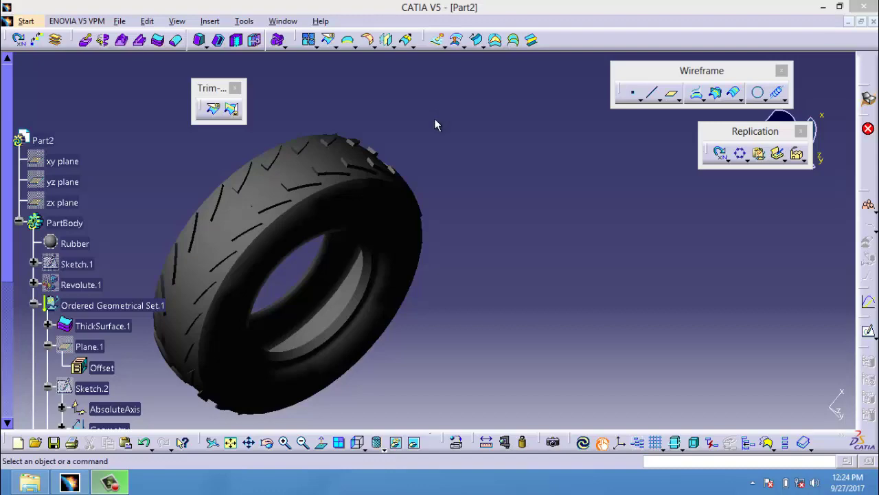
Step: Close the finished tire part Part2 and bring up the Start > Shape workbench list
mouse_move(393, 221)
middle_down()
mouse_move(344, 186)
mouse_move(365, 147)
mouse_move(365, 123)
mouse_move(405, 153)
middle_up()
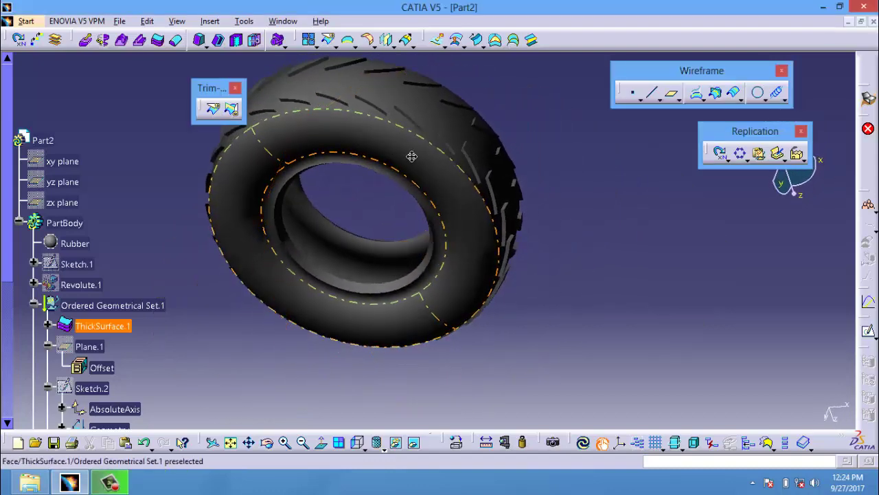
key(ctrl+F4)
click(22, 24)
mouse_move(28, 67)
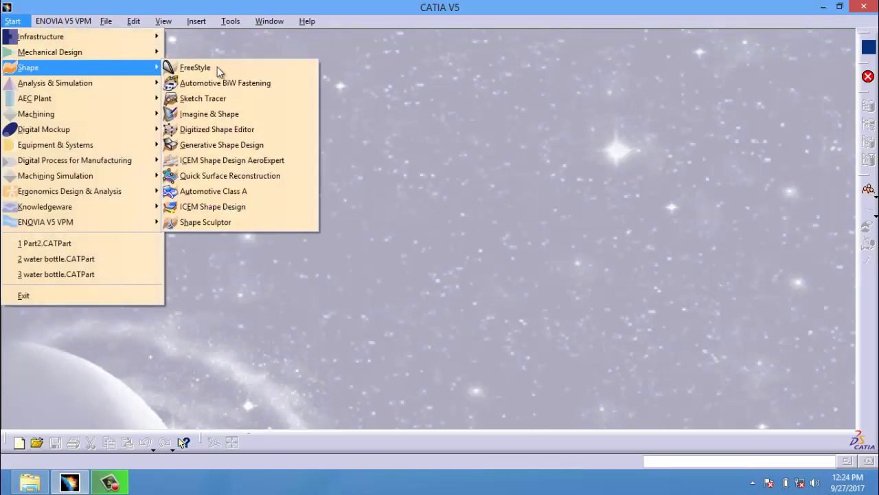
Step: Create a new Generative Shape Design part, Part1, and start a sketch on the yz plane
click(235, 144)
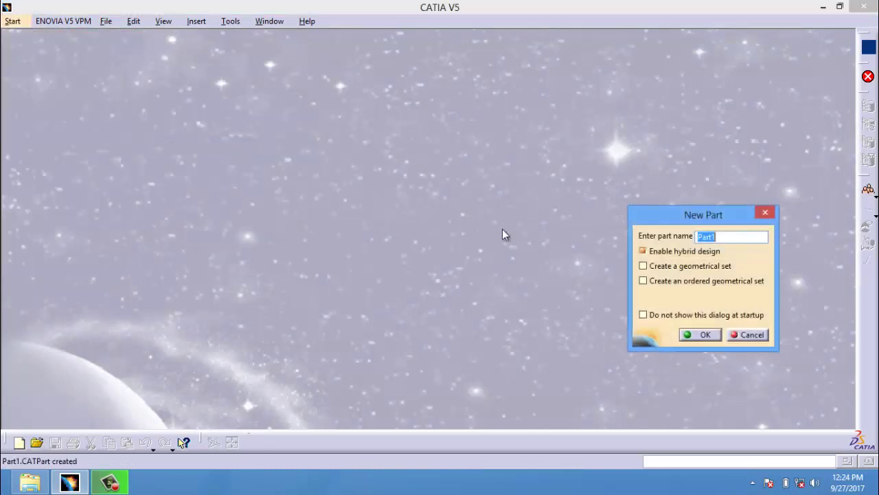
click(692, 336)
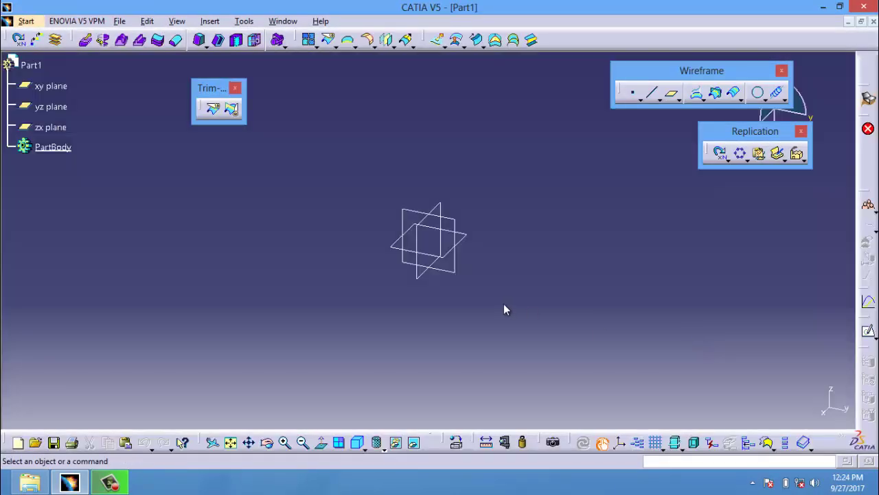
click(450, 217)
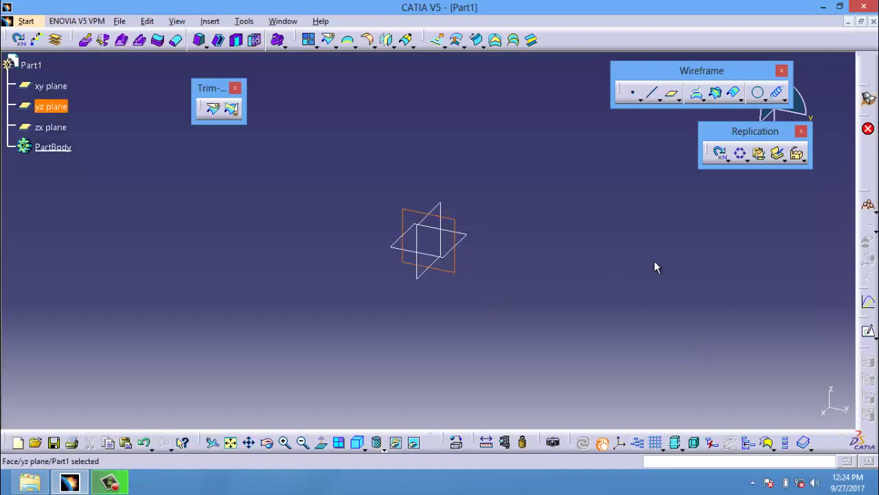
click(868, 330)
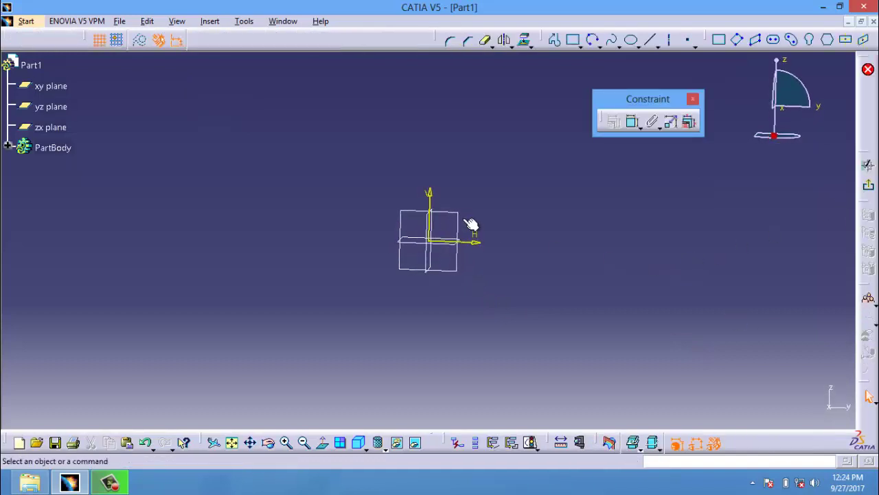
Step: Draw a circle centred on the sketch origin and constrain its diameter to 170 mm
click(599, 47)
click(609, 68)
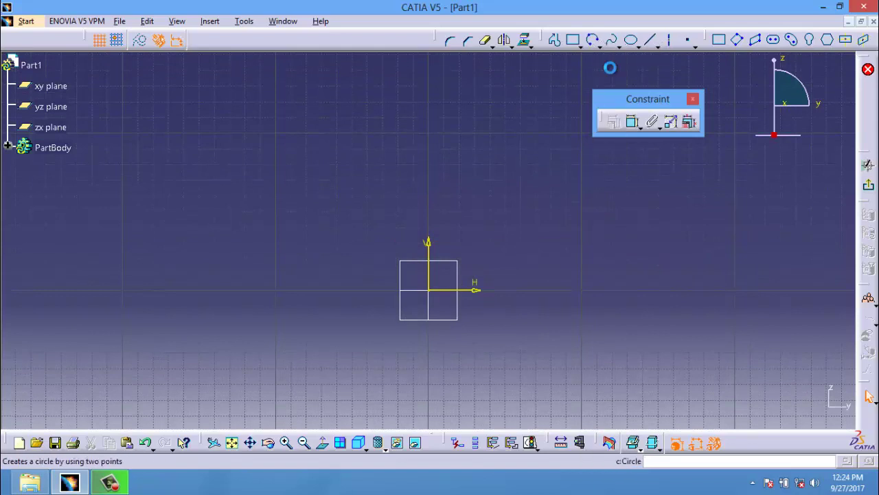
click(428, 289)
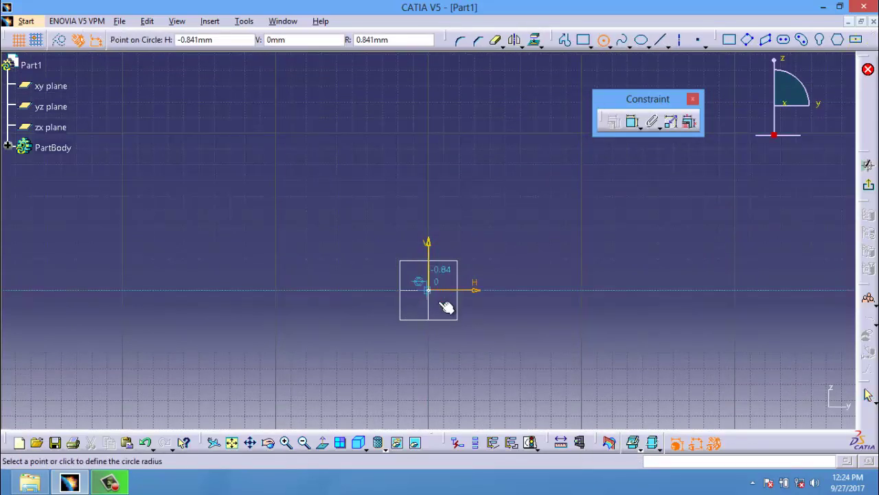
click(530, 377)
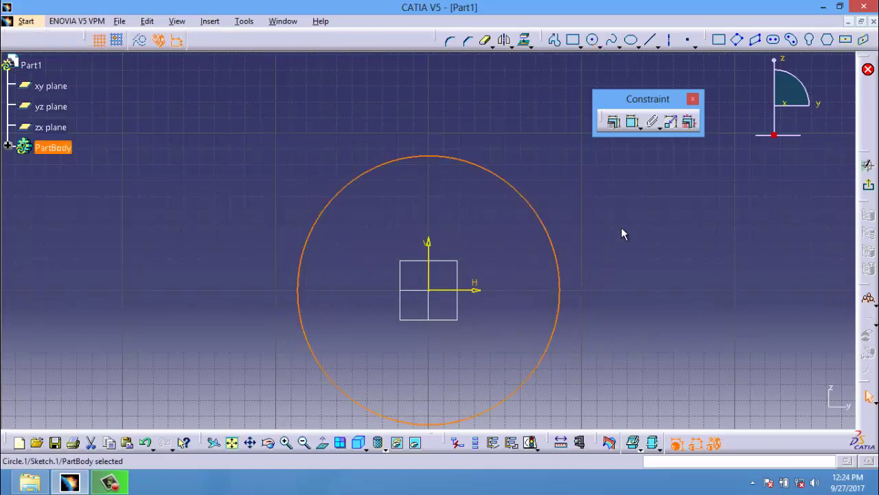
click(633, 122)
click(604, 186)
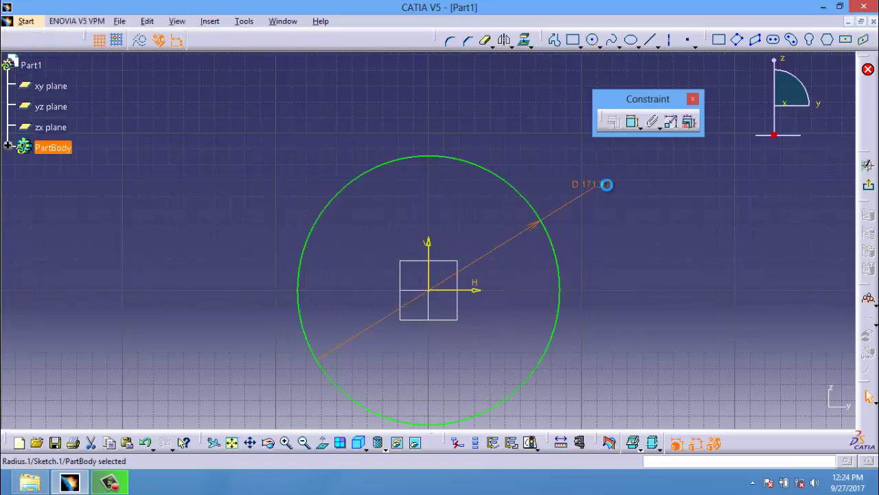
double_click(608, 192)
text(170)
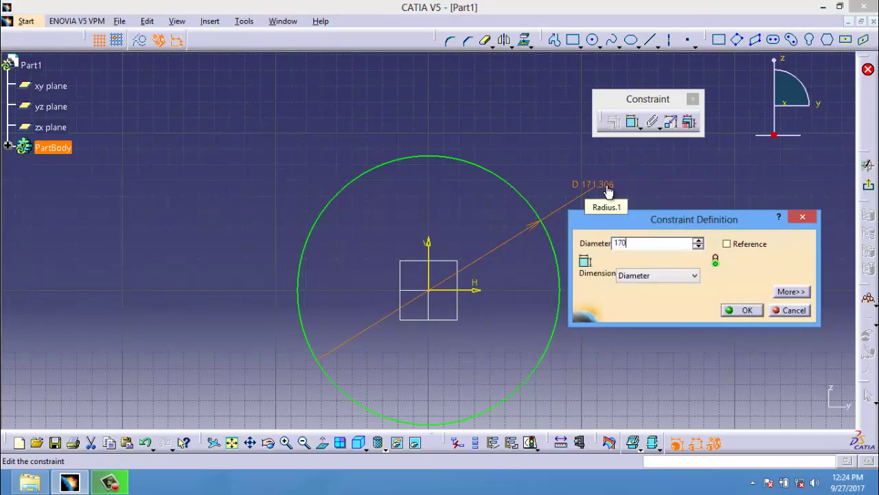
click(748, 313)
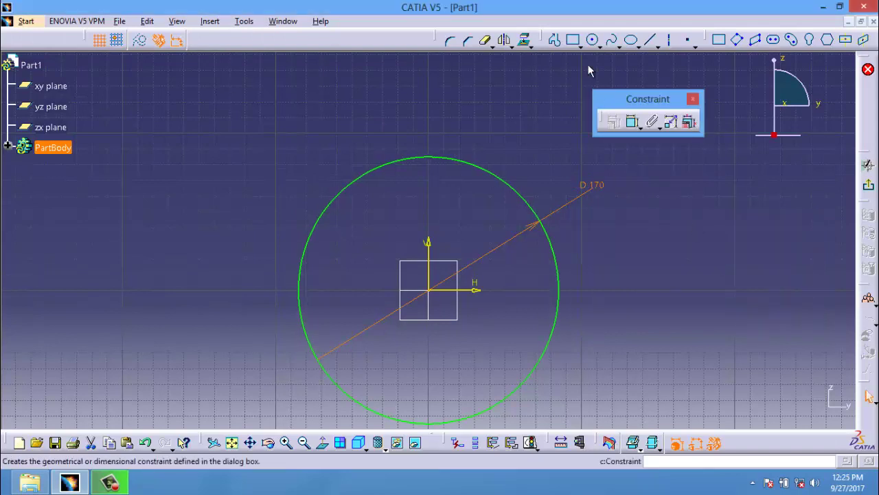
Step: Draw a vertical construction axis left of the V axis, spanning the circle top to bottom
click(665, 40)
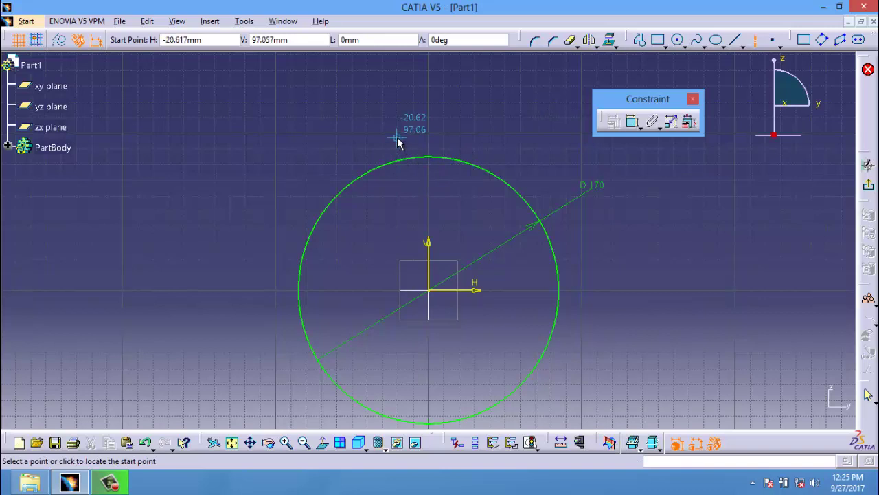
click(397, 137)
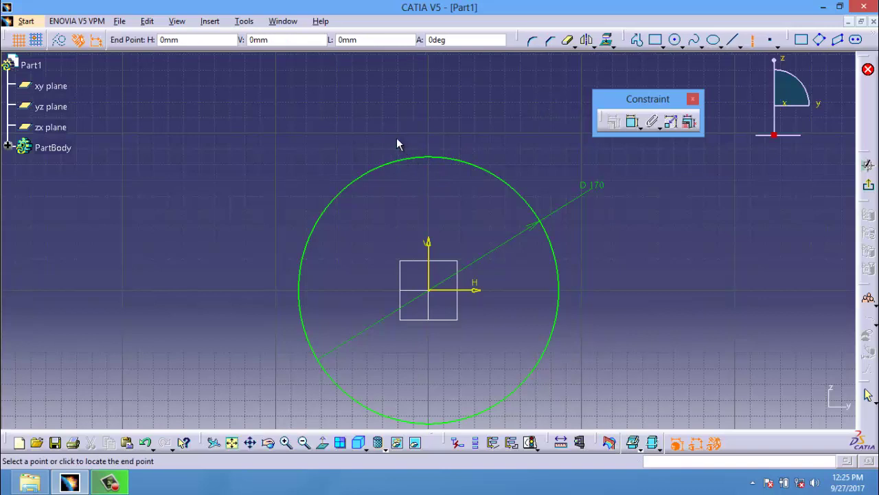
click(398, 364)
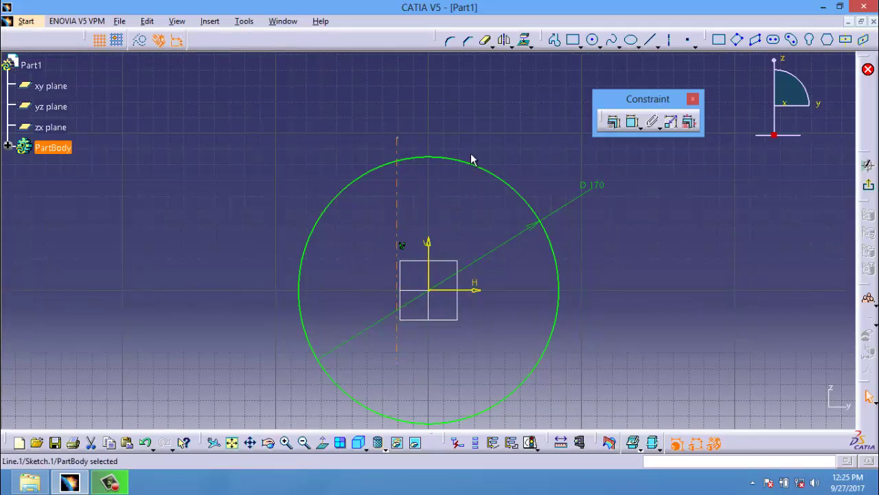
click(481, 116)
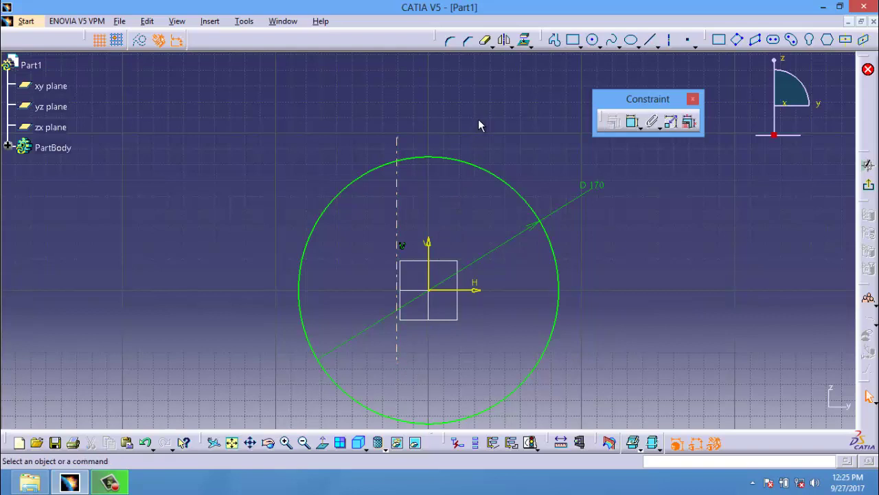
Step: Mirror the dashed axis line about the vertical V axis
click(396, 200)
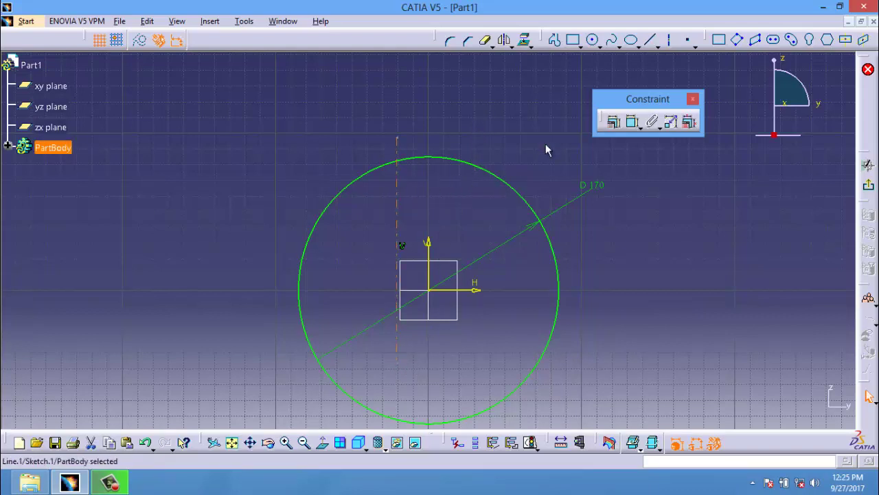
click(504, 39)
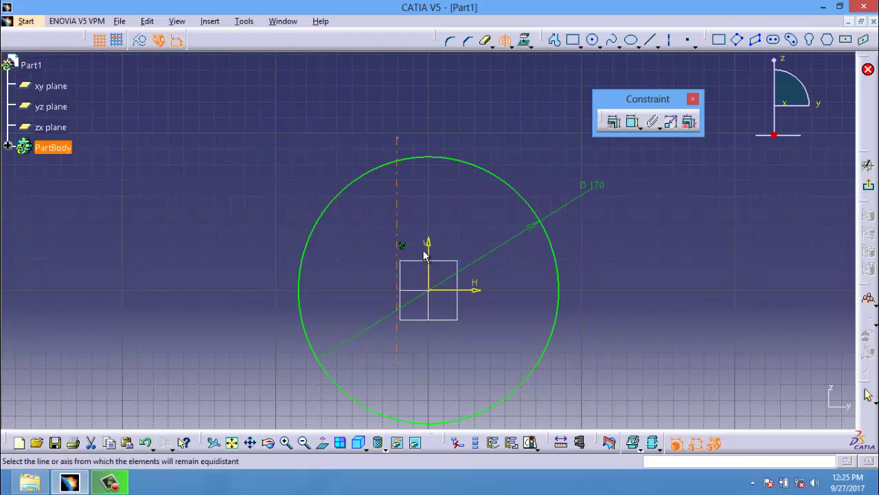
click(432, 256)
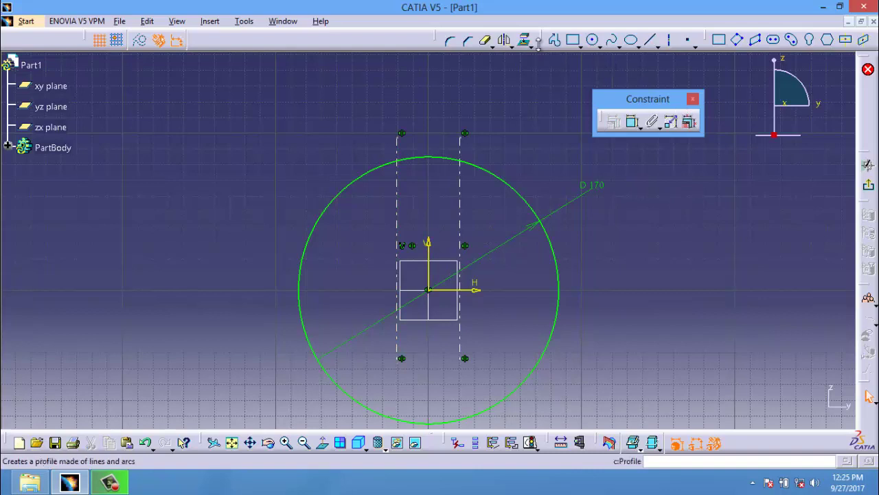
click(485, 40)
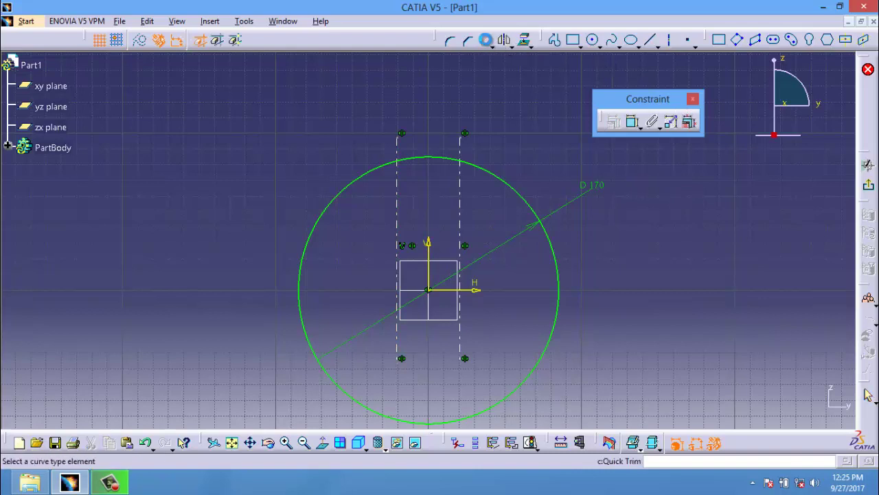
Step: Trim the 170 mm circle down to its top arc
click(506, 186)
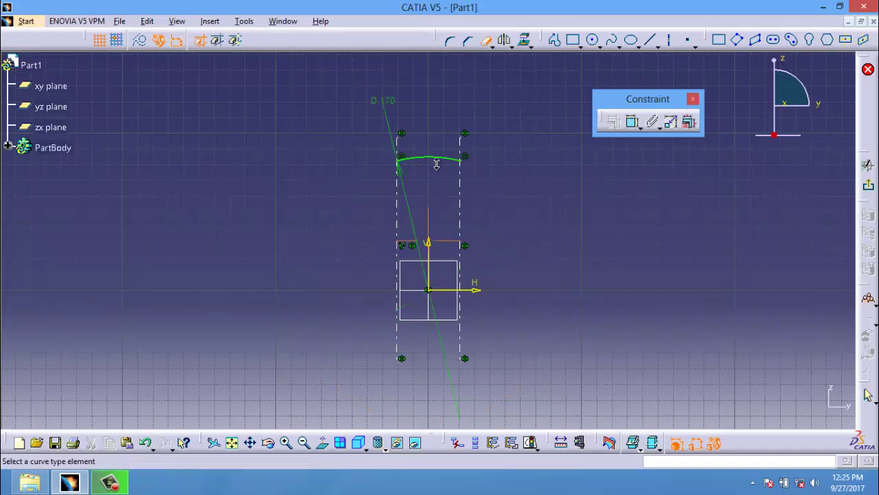
middle_drag(436, 164, 441, 120)
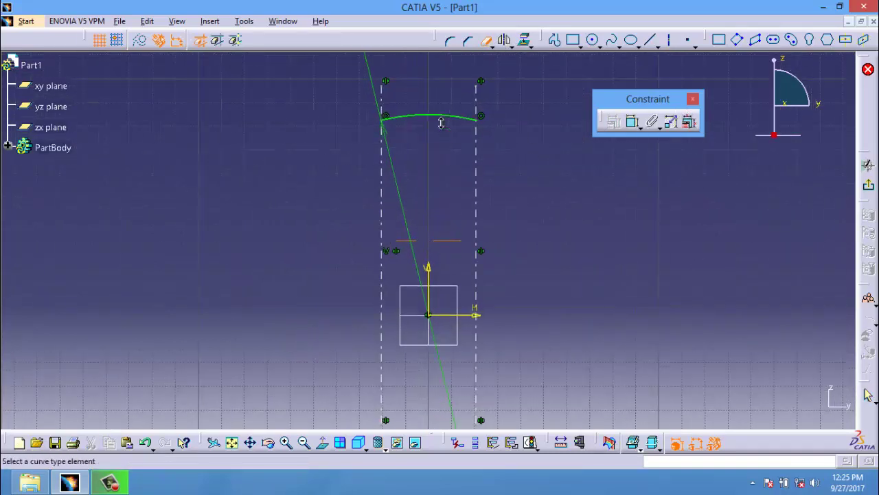
click(486, 40)
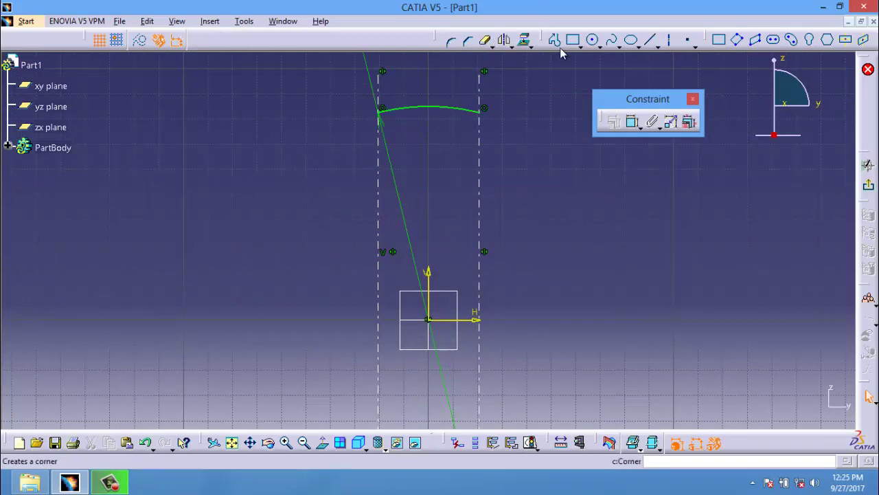
Step: Draw the left curved sidewall as a three-point arc and a small hook arc below it
click(600, 46)
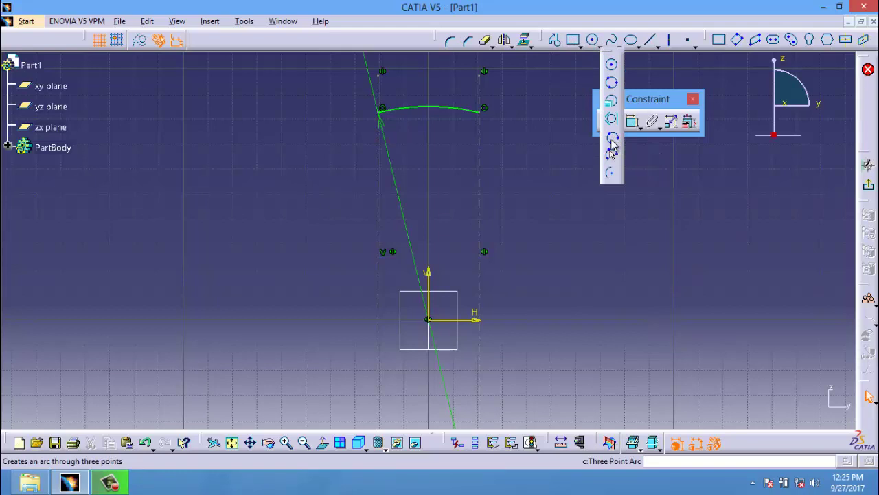
click(613, 141)
click(381, 111)
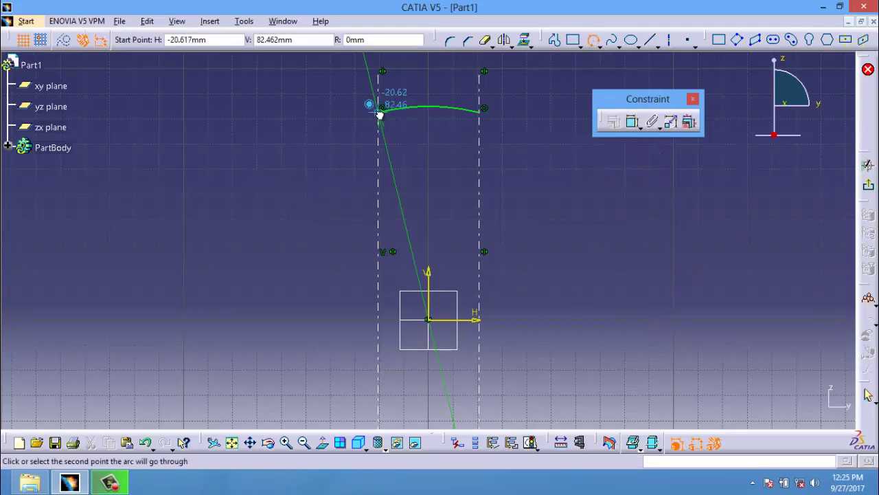
click(368, 157)
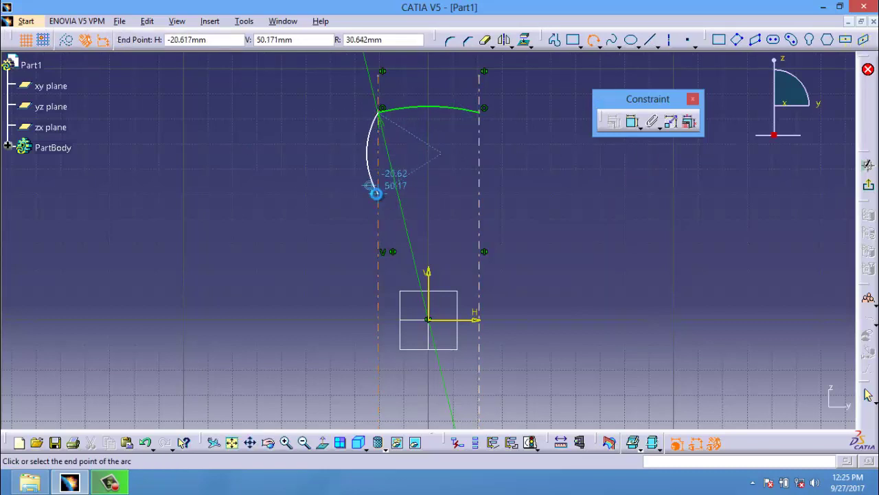
click(375, 192)
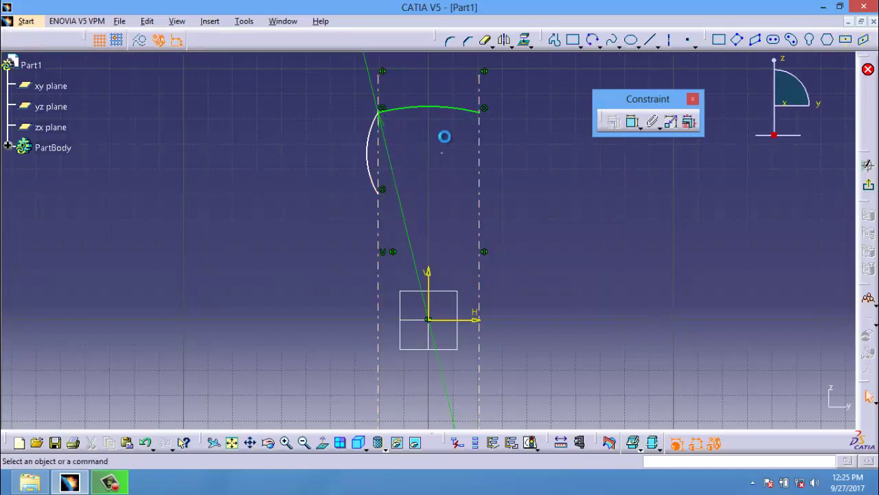
click(599, 47)
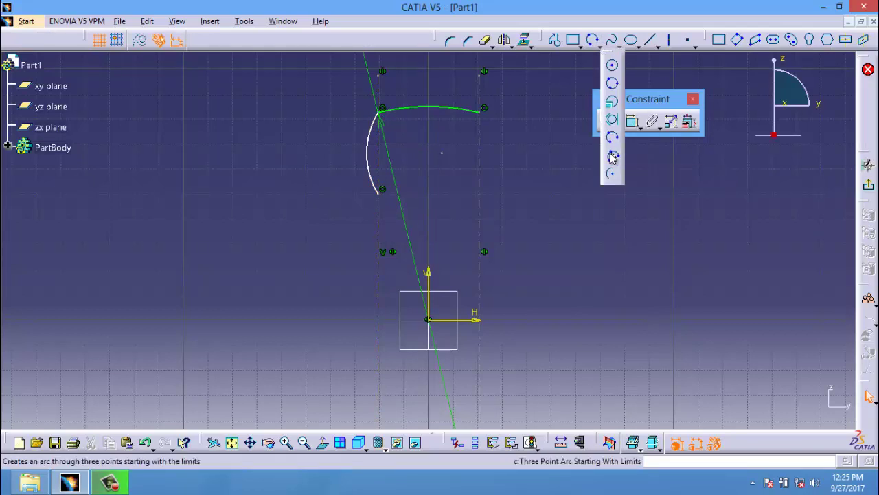
click(612, 157)
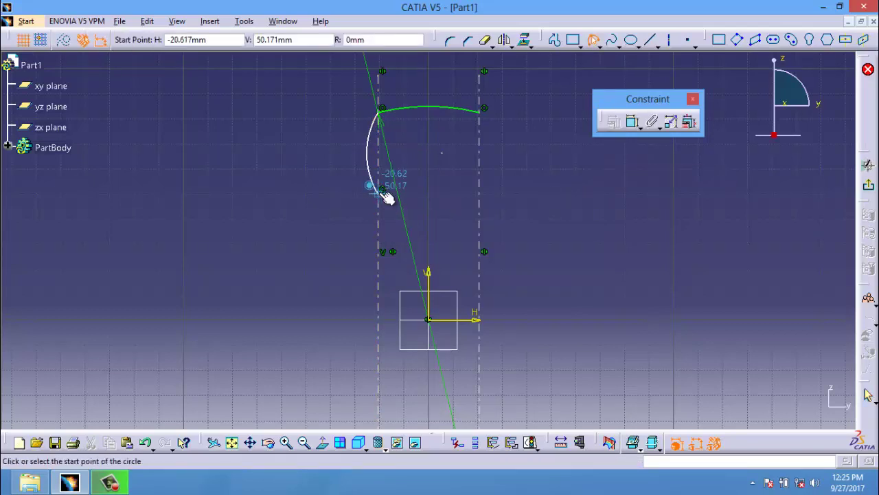
click(379, 190)
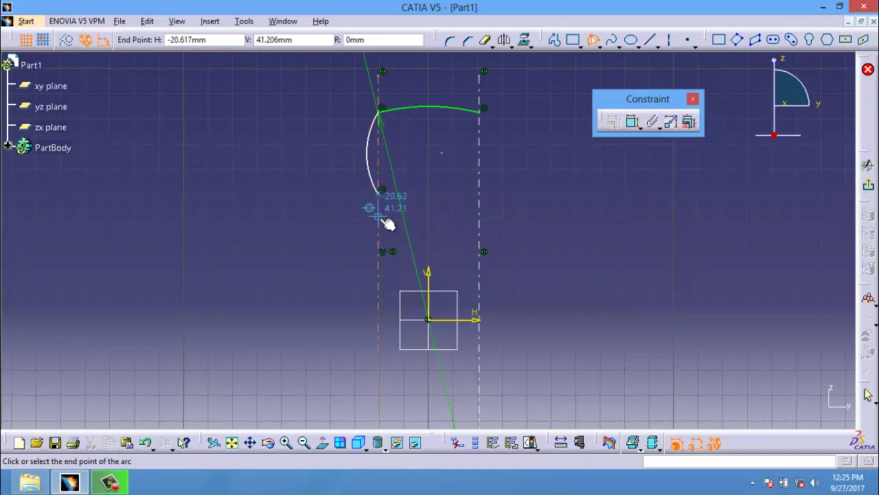
click(379, 220)
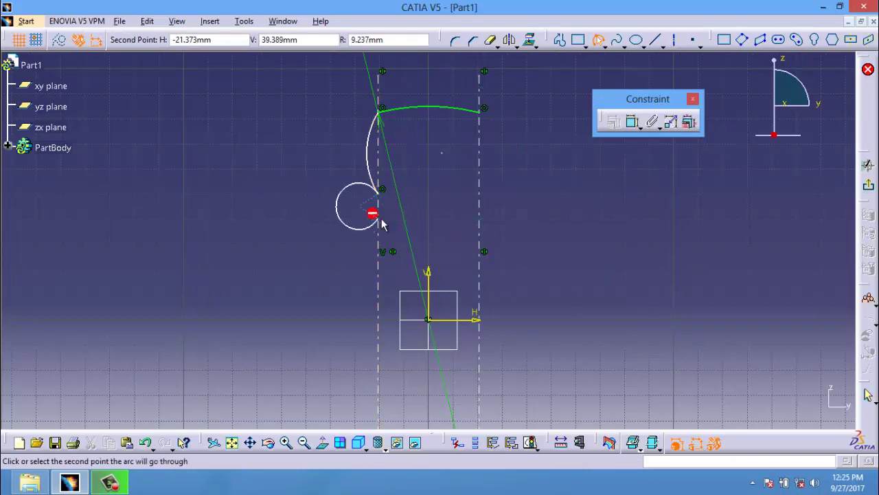
click(382, 209)
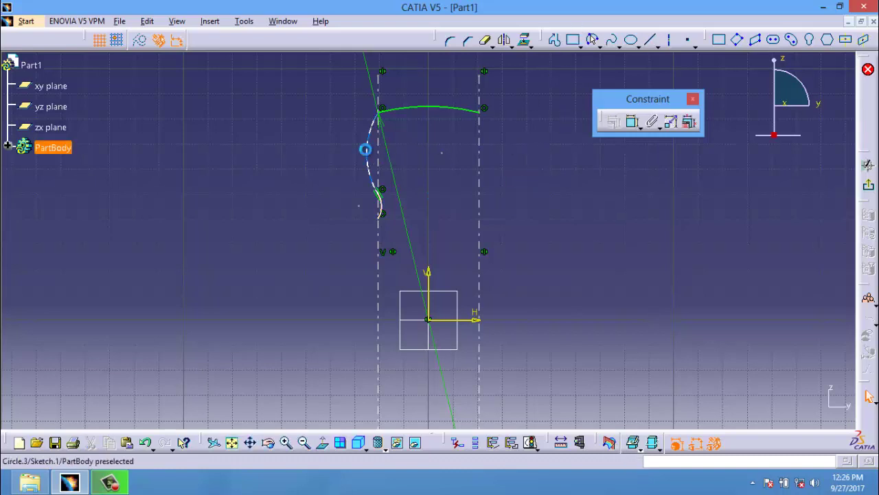
Step: Mirror the sidewall and hook arcs across the vertical axis and exit the sketch
click(386, 194)
ctrl+click(382, 206)
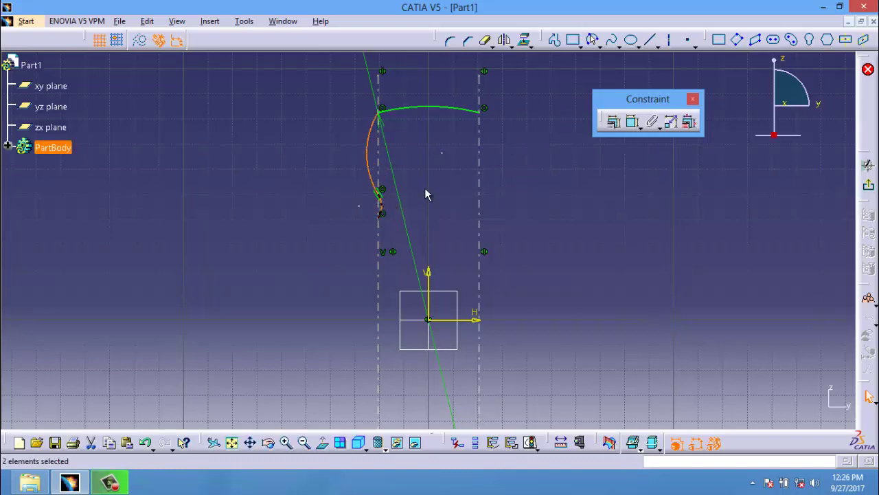
click(505, 39)
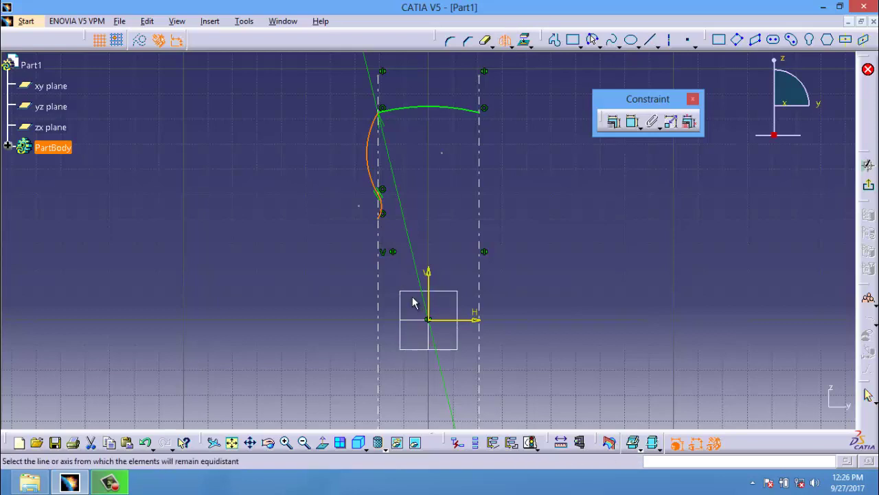
click(429, 279)
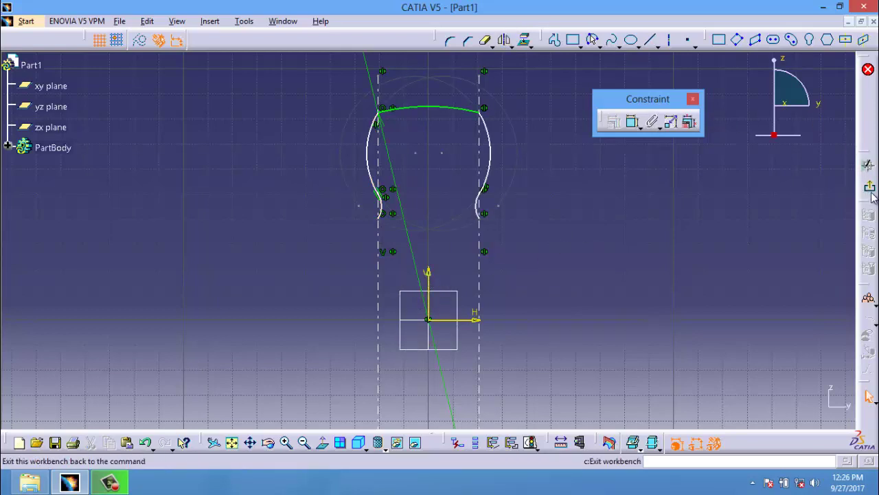
click(868, 168)
Step: Revolve the sketch profile a full 360° about the H Direction axis into Revolute.1
middle_drag(634, 240, 598, 263)
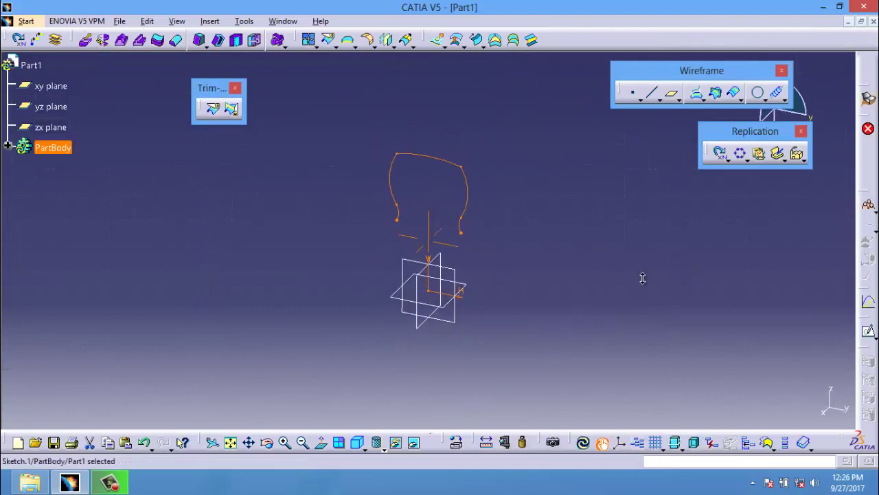
click(462, 46)
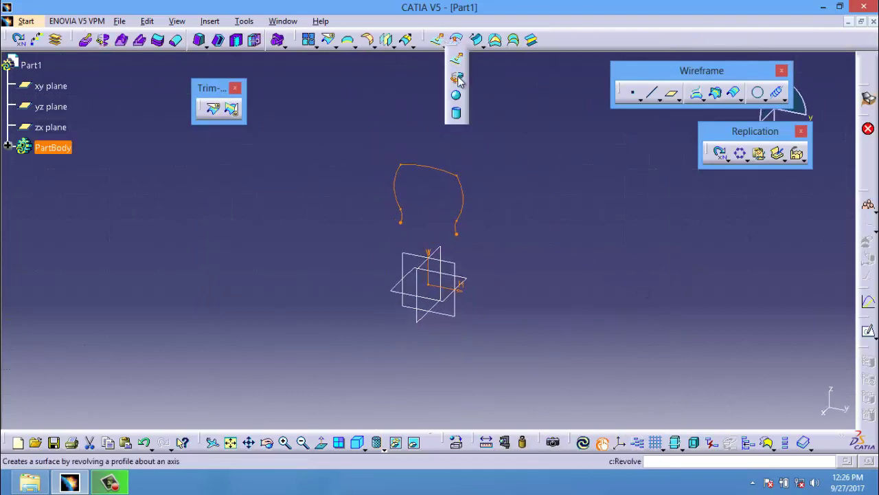
click(457, 79)
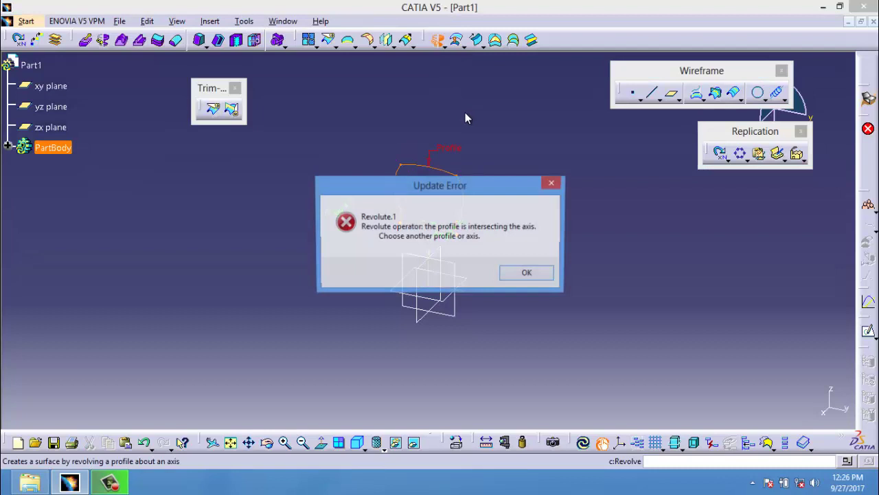
click(524, 275)
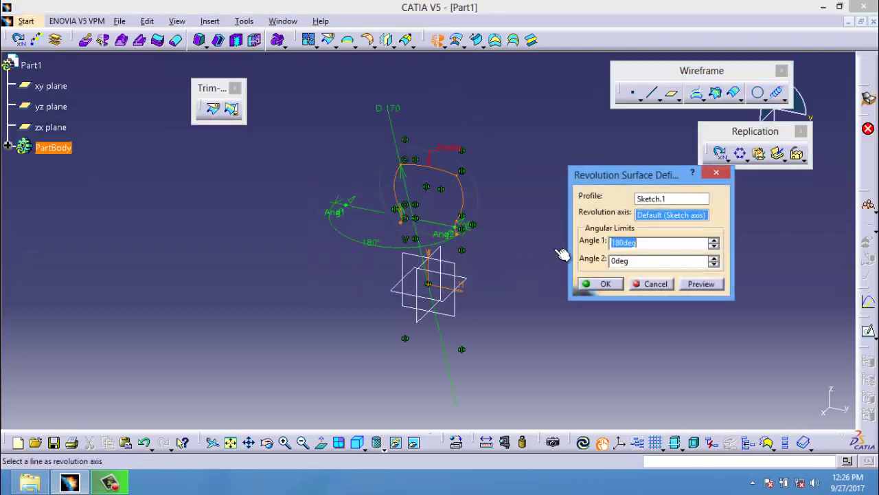
click(445, 288)
text(360)
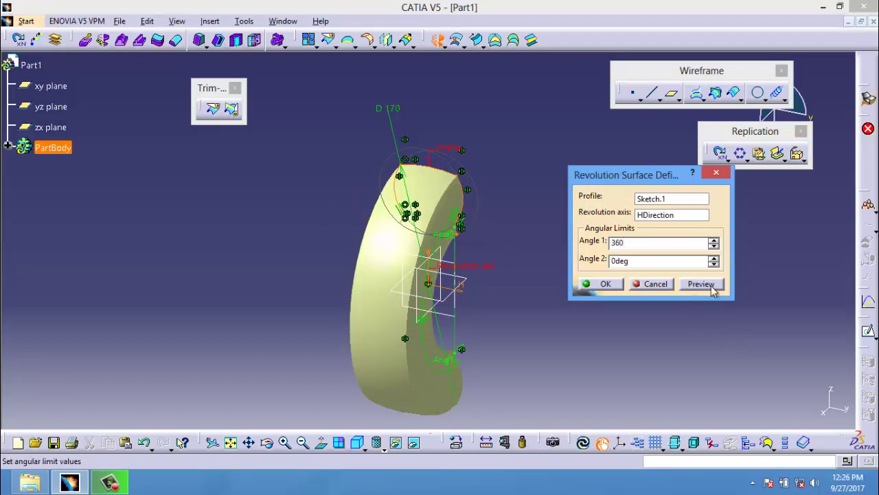
click(712, 288)
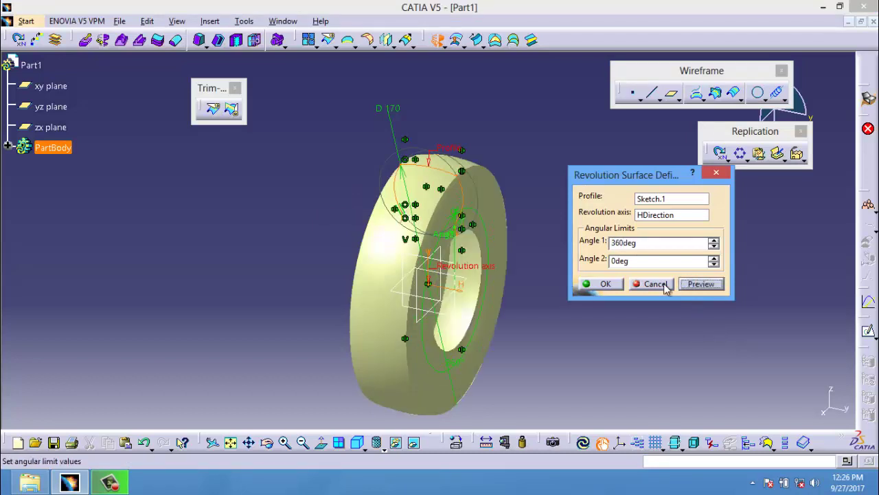
click(620, 288)
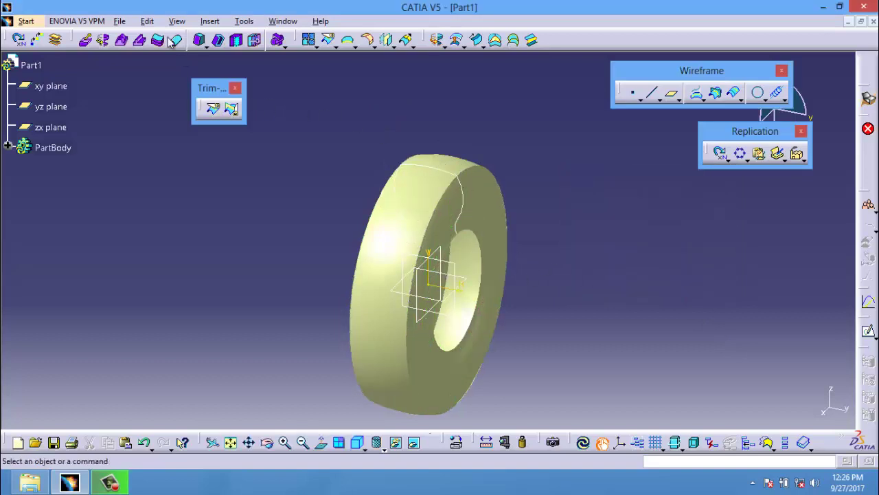
Step: Expand PartBody and hide Sketch.1 using Hide/Show
click(6, 147)
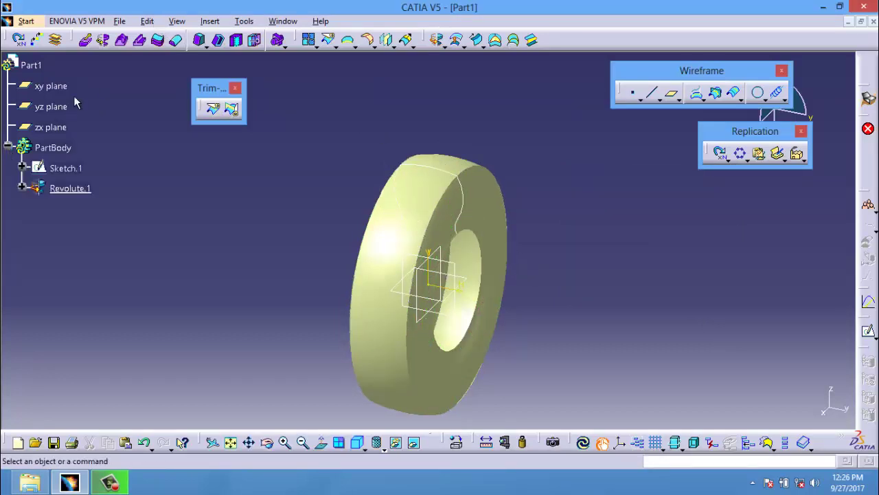
right_click(66, 168)
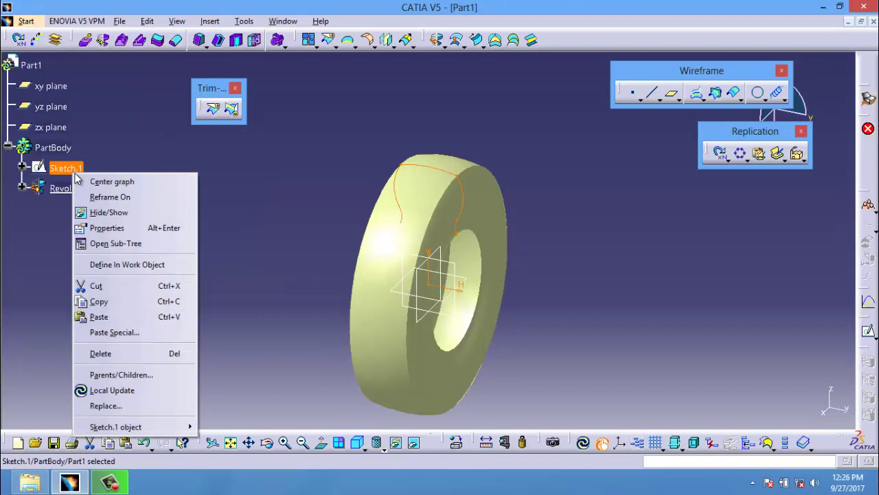
click(172, 214)
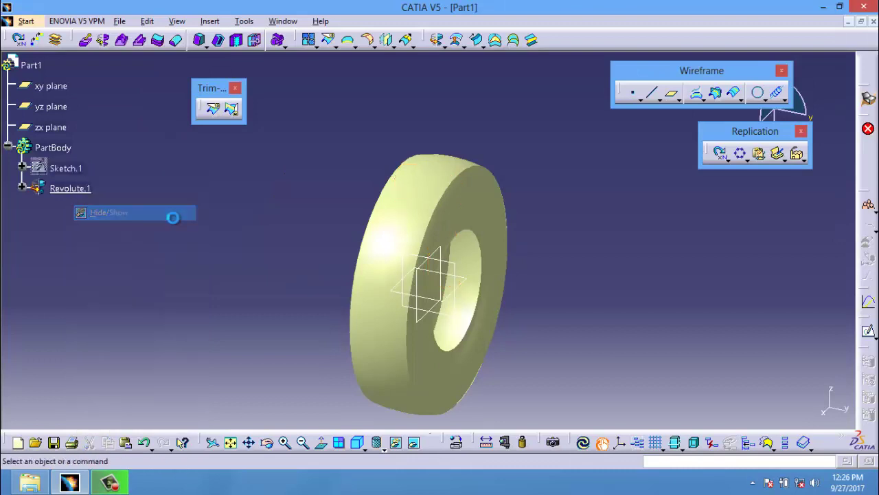
Step: Thicken Revolute.1 with a 5 mm first offset, settling the direction via Reverse Direction and preview
click(165, 43)
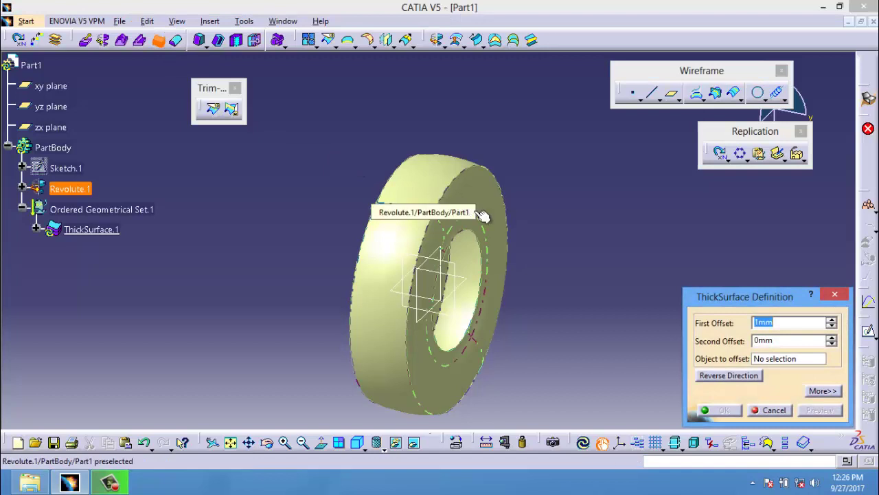
click(445, 197)
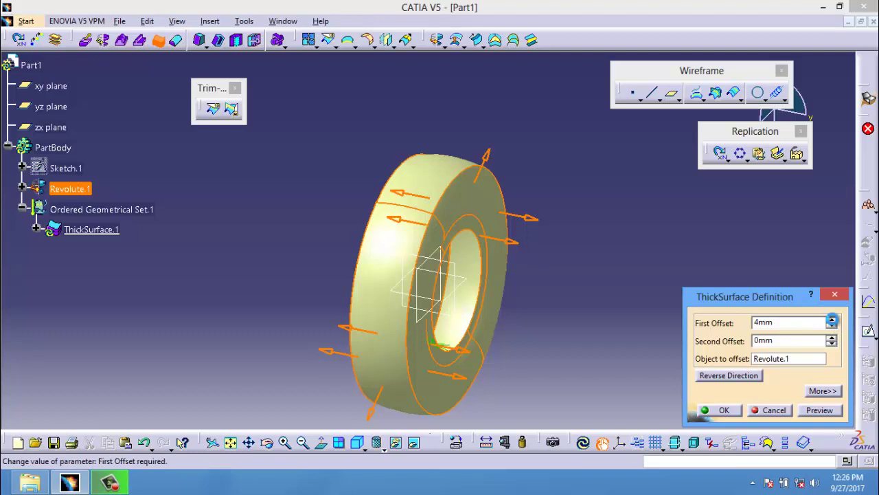
click(728, 375)
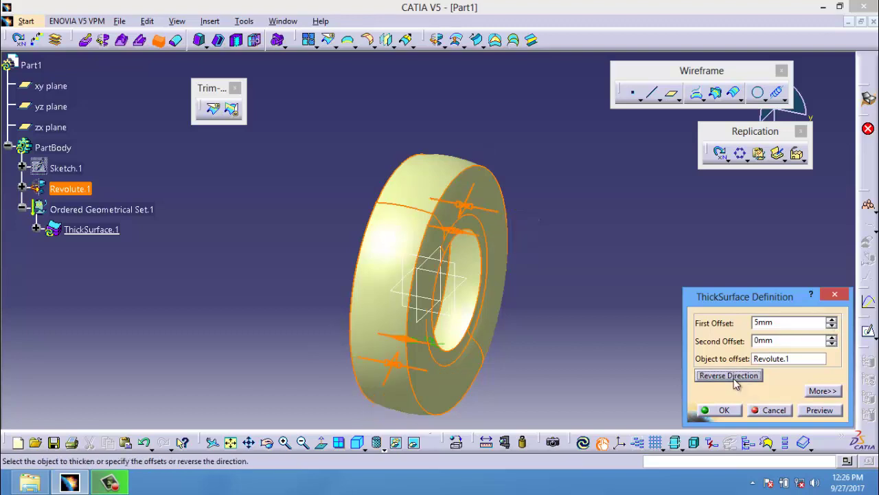
click(733, 379)
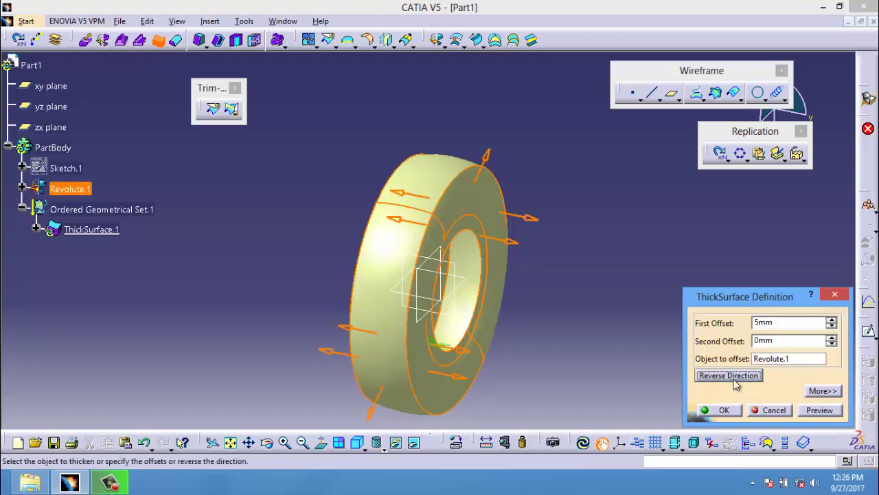
click(831, 418)
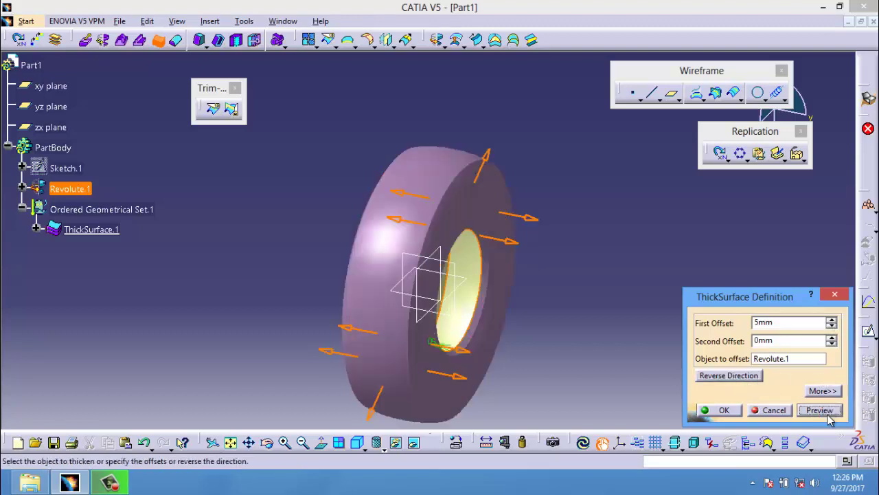
click(750, 380)
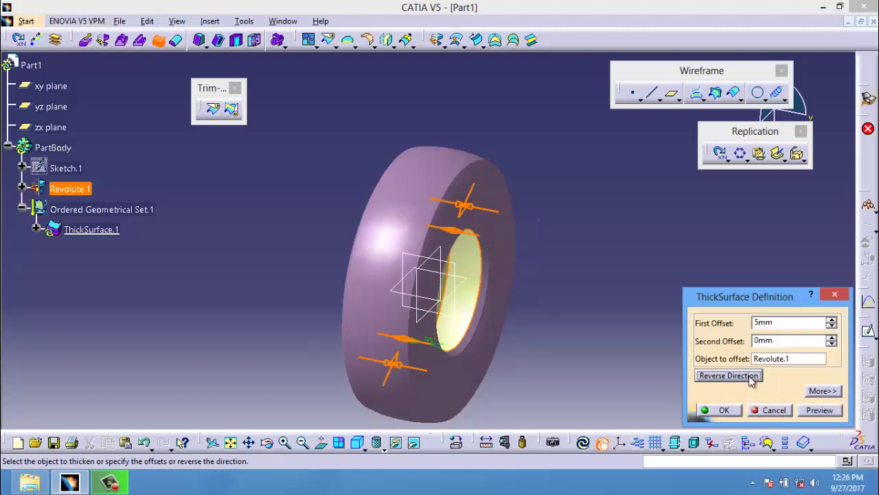
click(826, 411)
click(725, 411)
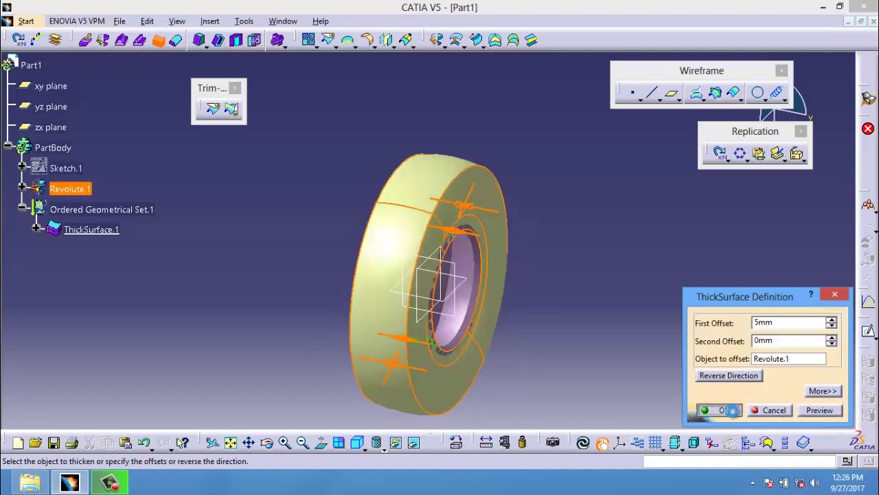
click(210, 21)
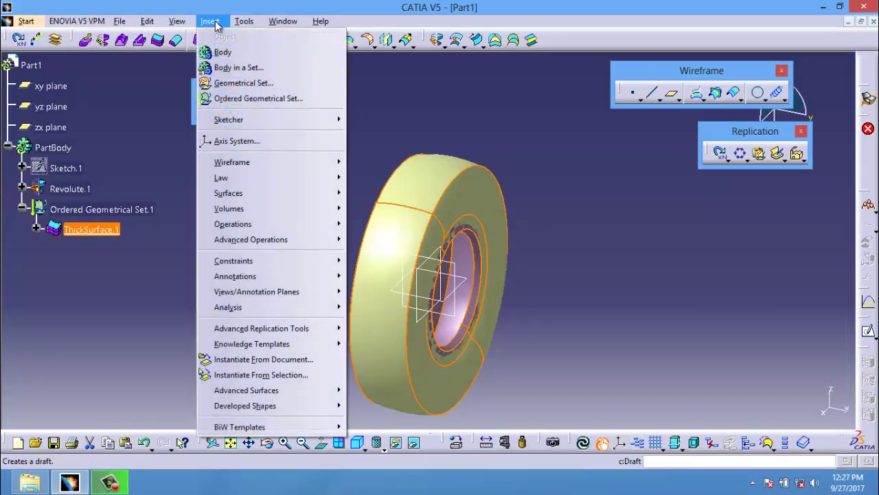
mouse_move(256, 126)
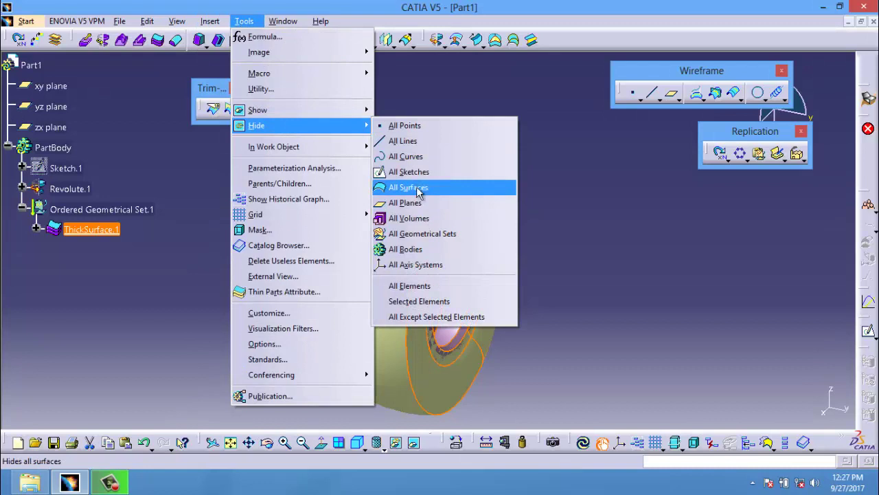
Step: Hide all surfaces, select the yz plane, and switch to the right-side view
click(417, 188)
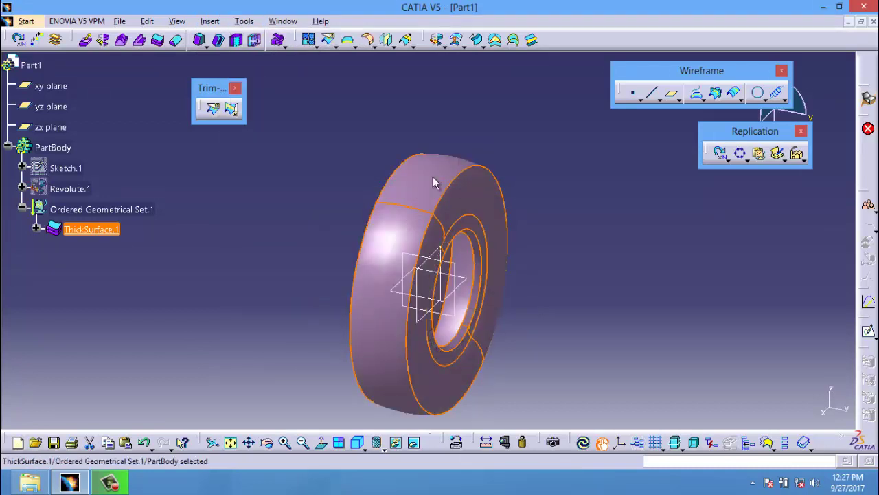
click(457, 278)
click(364, 448)
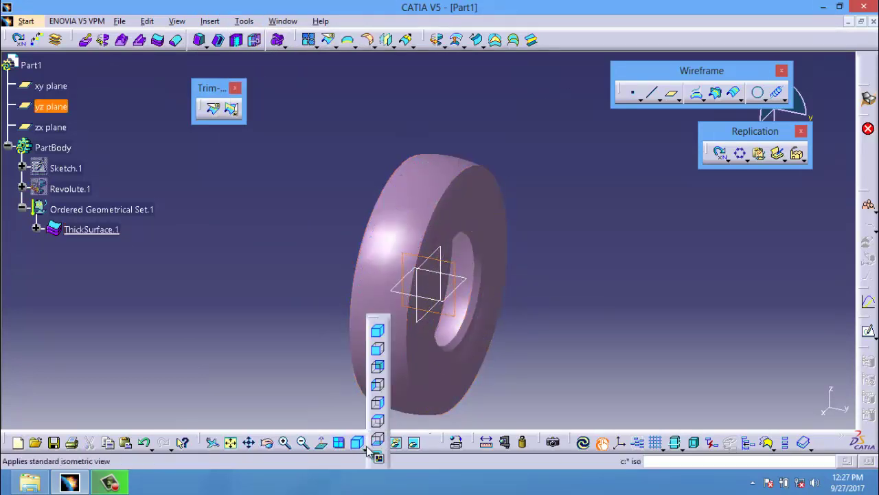
click(378, 405)
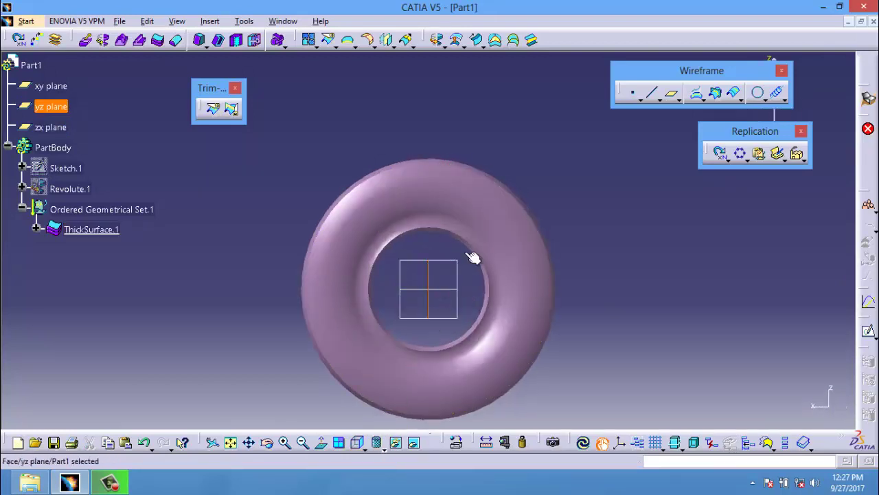
Step: Create Plane.1 offset 103 mm from the yz plane, then orbit to an oblique view
click(671, 92)
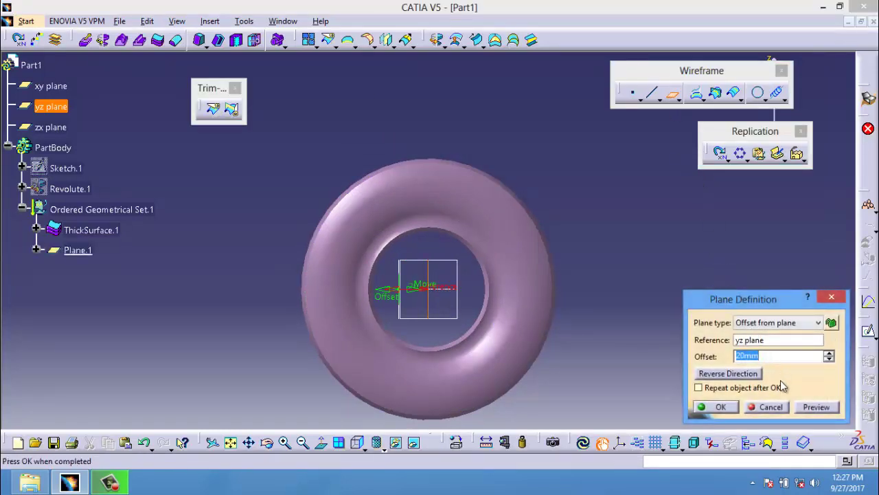
click(828, 353)
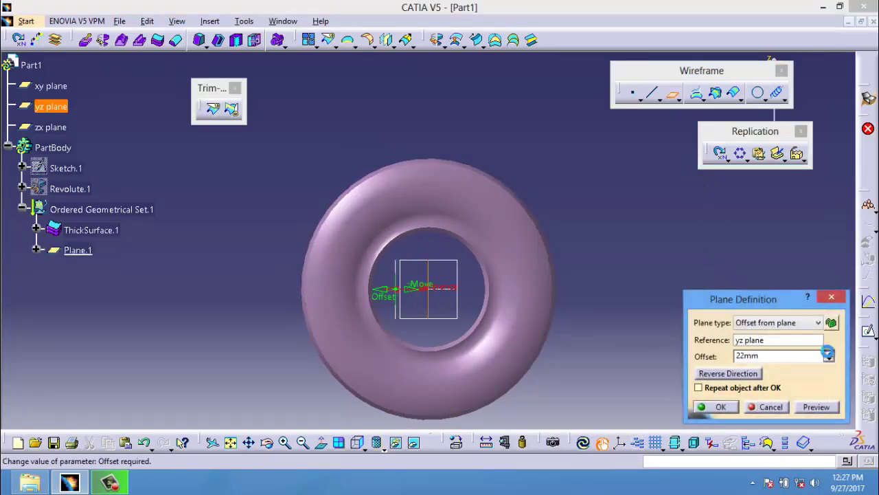
drag(828, 353, 829, 353)
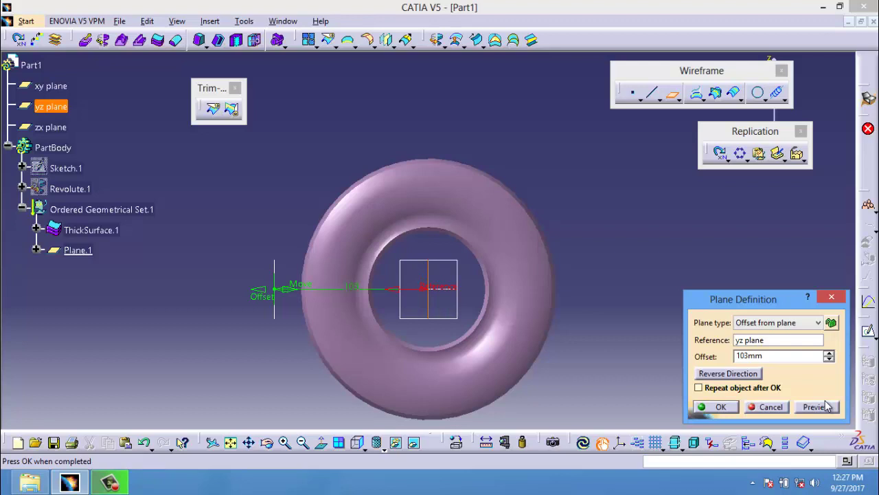
click(735, 409)
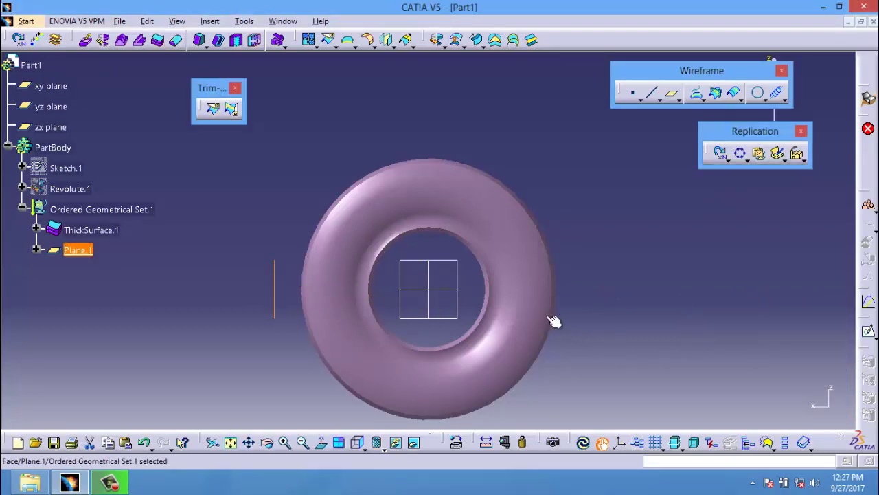
middle_drag(555, 321, 633, 327)
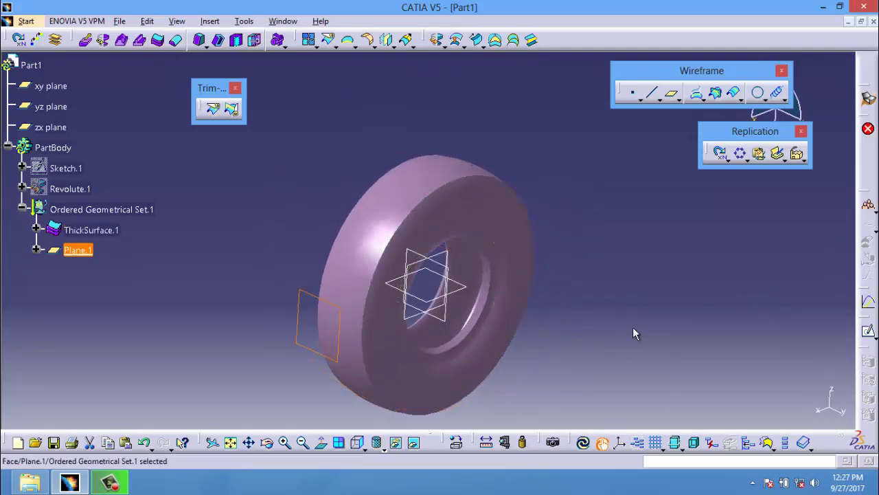
Step: On Plane.1, sketch a closed spline blade profile starting and ending at the origin, then exit
click(869, 331)
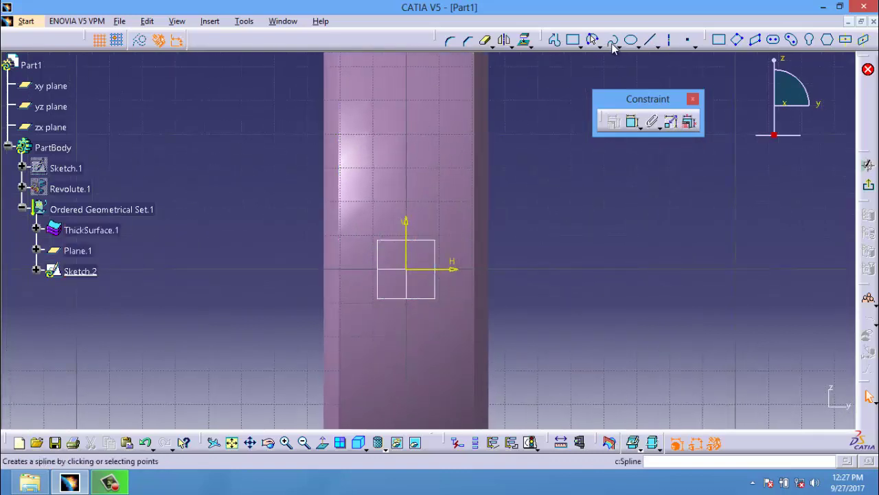
click(613, 42)
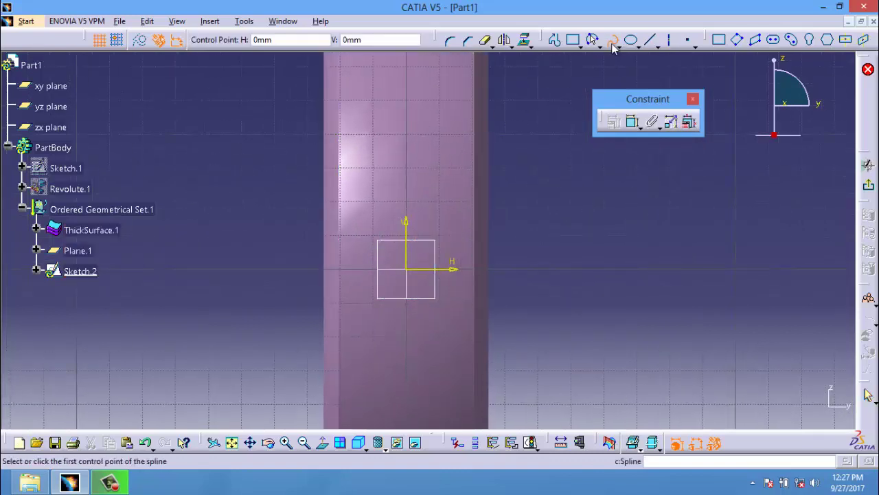
click(397, 268)
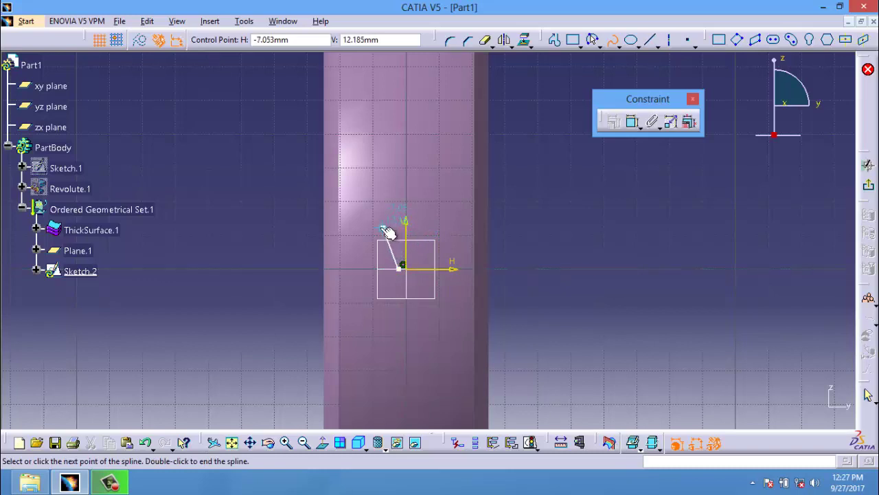
click(380, 228)
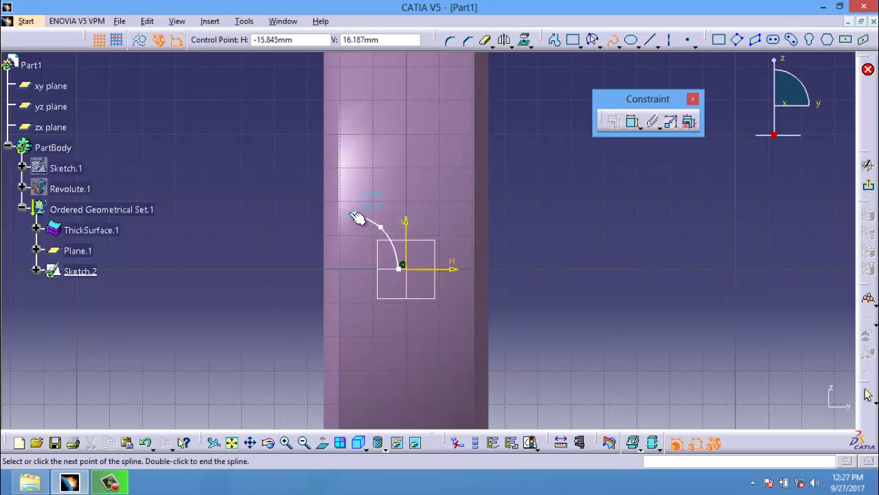
click(331, 187)
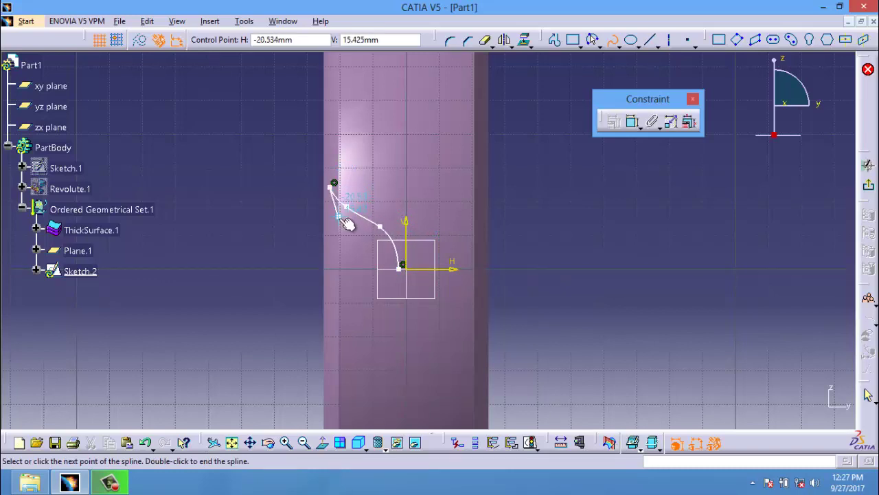
click(342, 221)
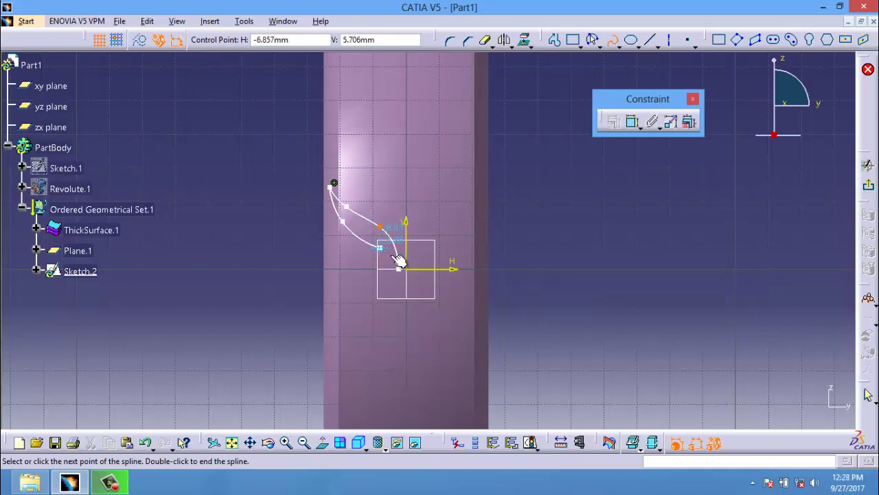
double_click(397, 268)
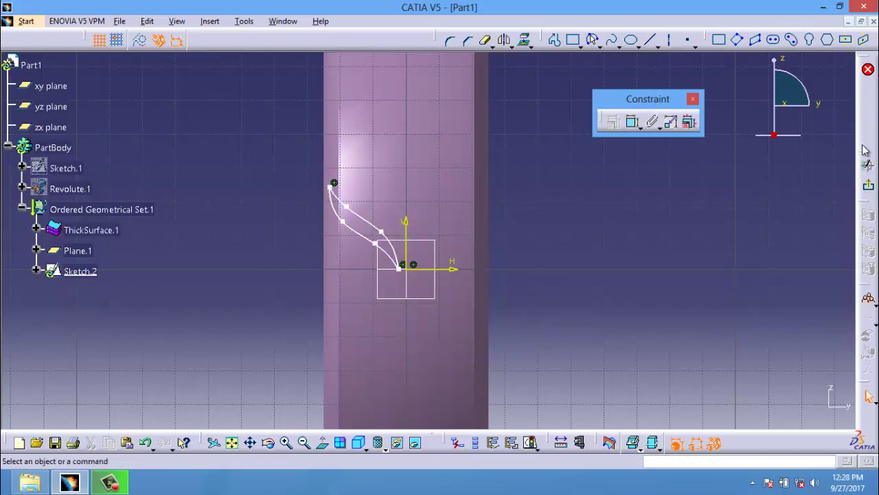
click(866, 165)
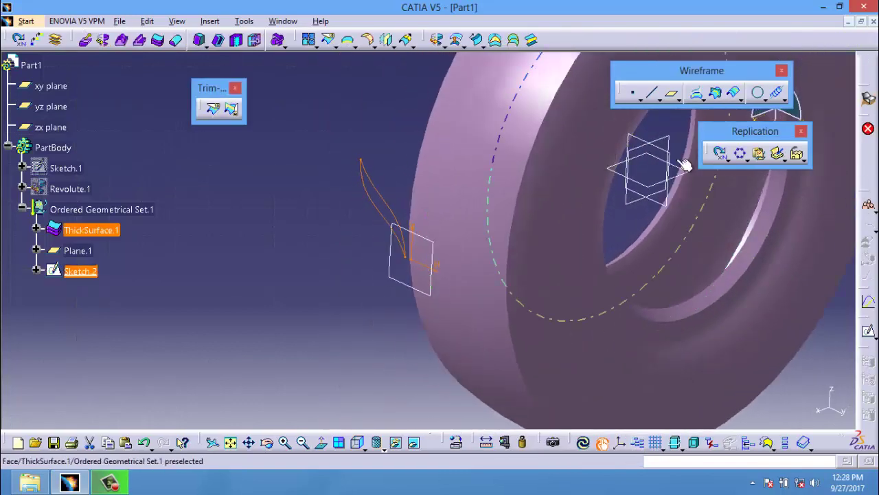
Step: Project the Sketch.2 spline onto ThickSurface.1 to create Project.1
click(697, 98)
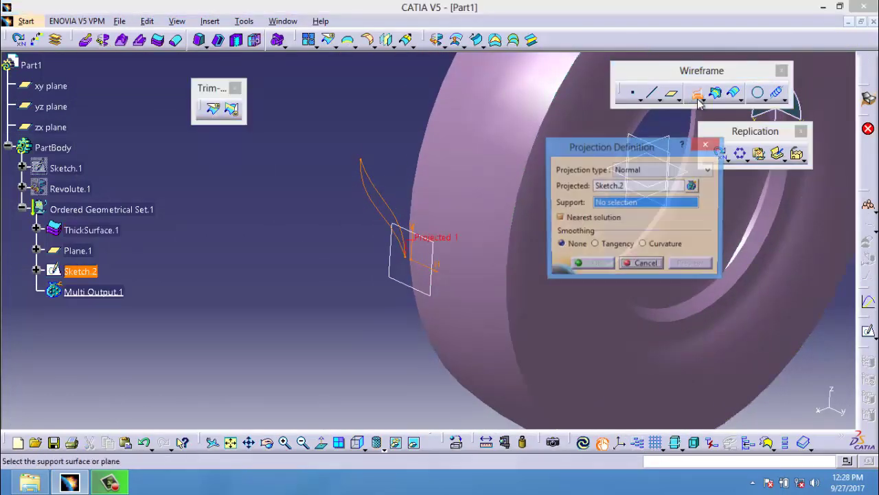
click(448, 153)
click(691, 266)
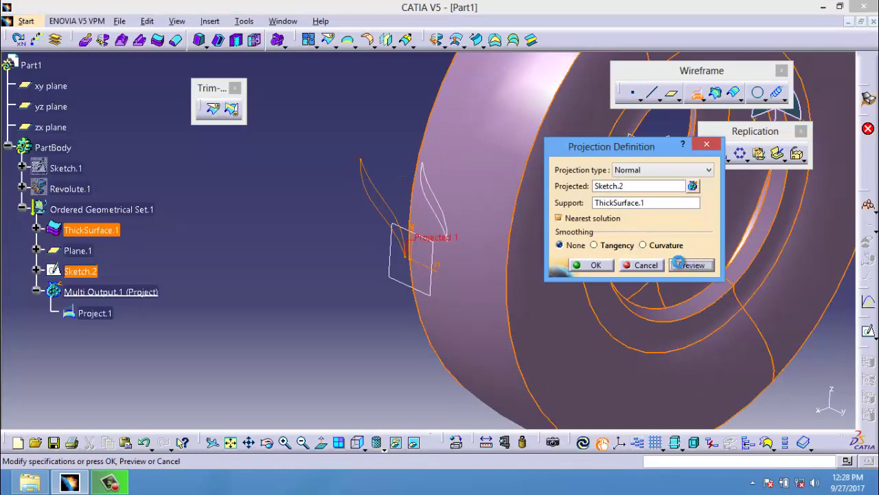
click(607, 266)
Step: Hide Sketch.2 and the offset Plane.1, leaving the projected curve on the tire
right_click(374, 195)
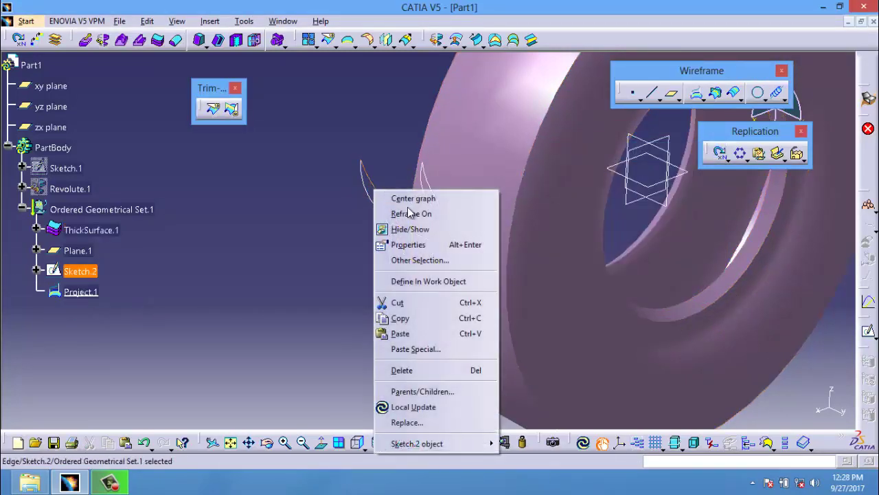
click(412, 228)
right_click(390, 237)
click(412, 242)
mouse_move(383, 228)
middle_down()
mouse_move(417, 230)
mouse_move(417, 220)
middle_up()
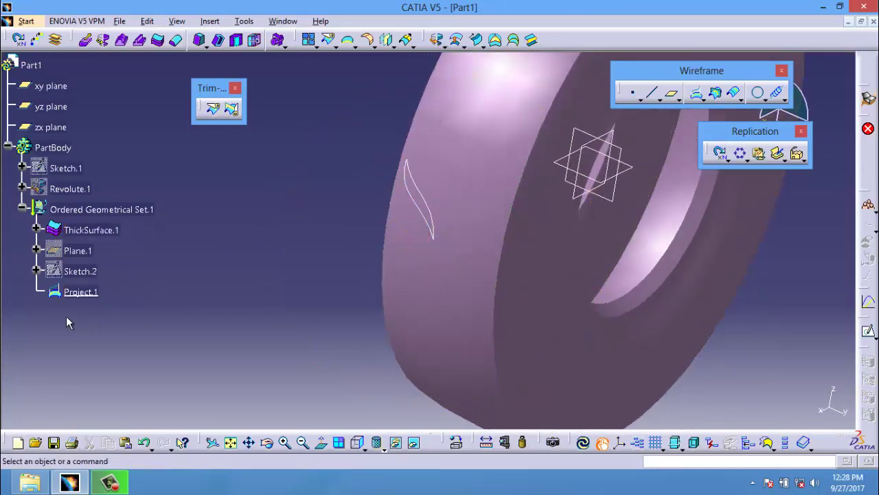
Step: Extrude Project.1 2 mm along the X direction into a thin blade surface, Extrude.1
click(81, 291)
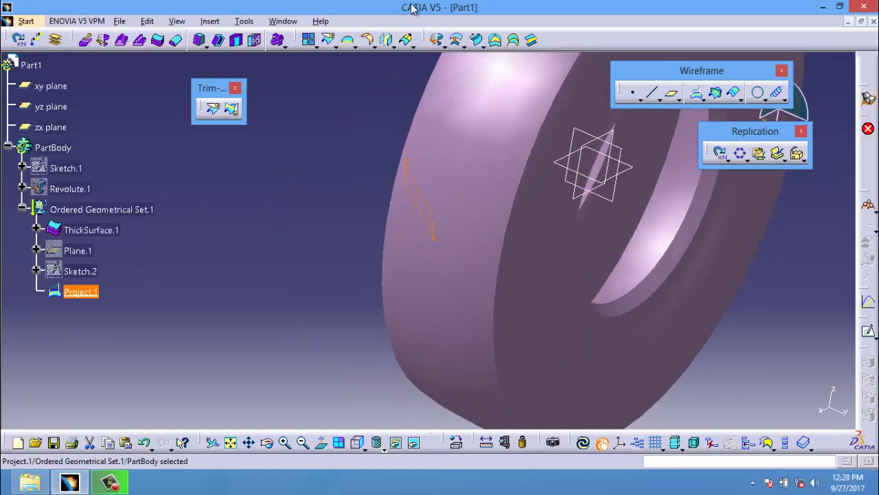
click(456, 46)
click(460, 59)
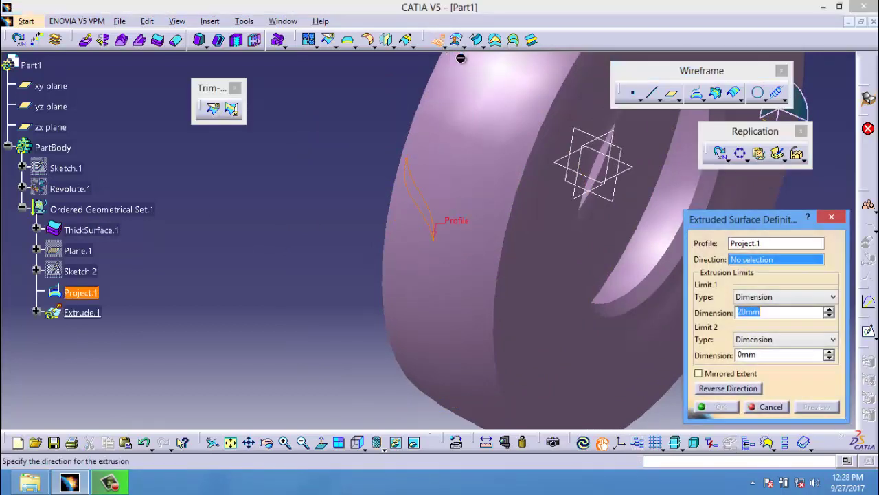
right_click(757, 261)
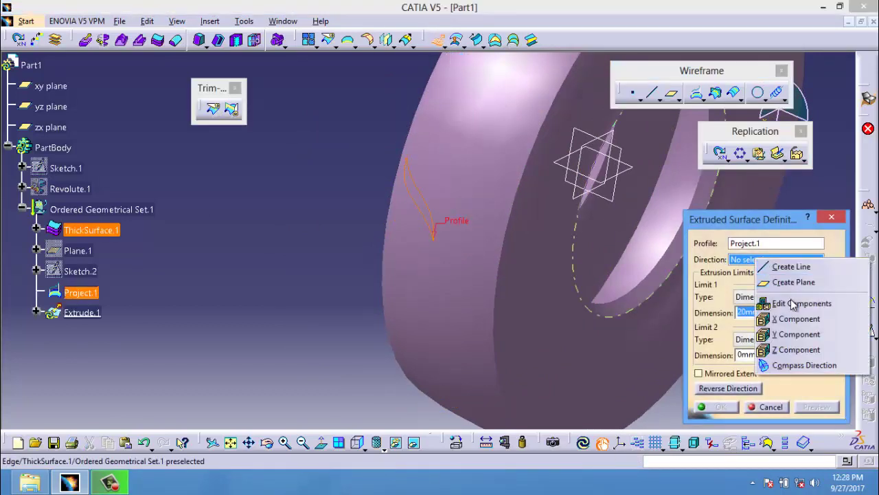
click(796, 335)
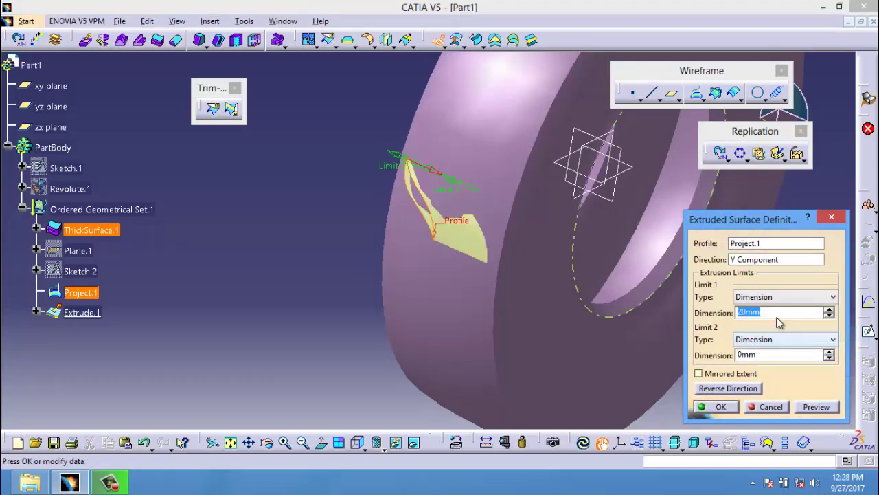
right_click(763, 263)
click(783, 316)
text(2)
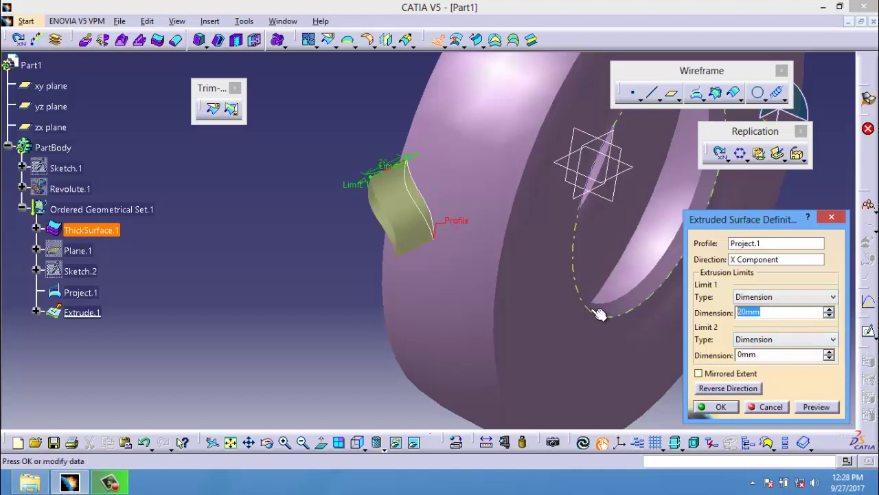
click(807, 408)
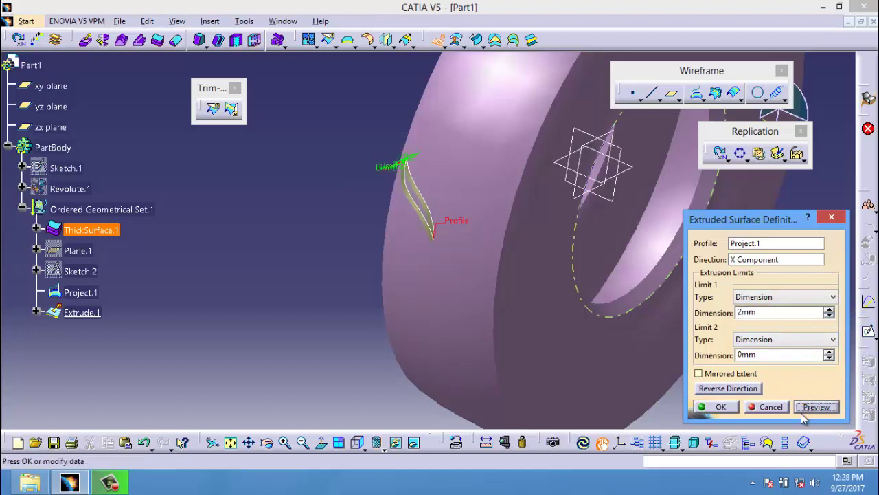
click(721, 406)
middle_drag(487, 243, 481, 227)
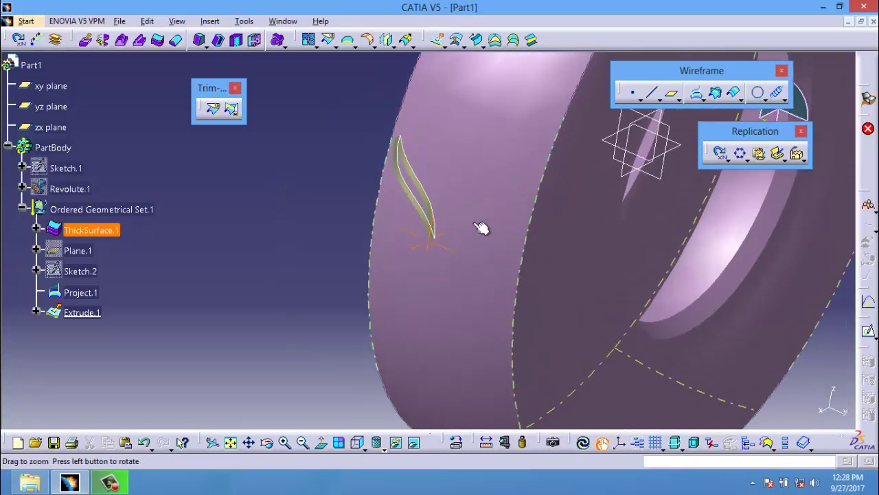
right_click(502, 152)
Step: Hide ThickSurface.1 and Project.1 so only the extruded blade is visible
click(529, 193)
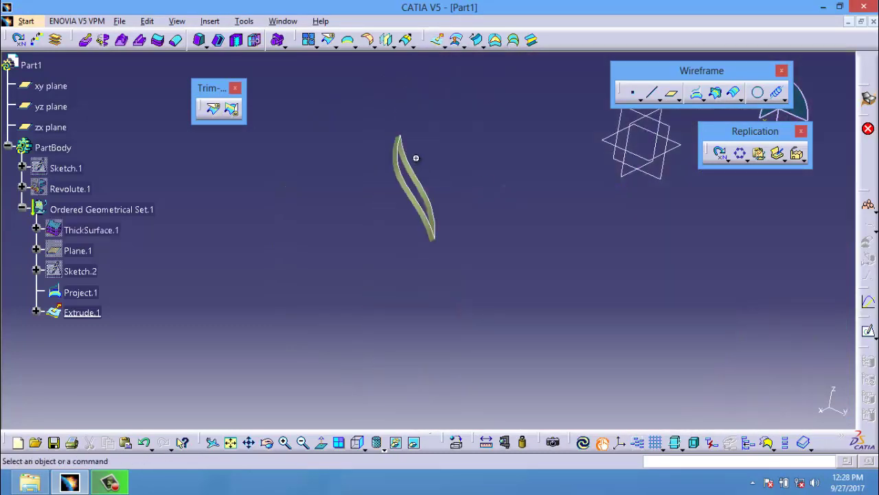
middle_drag(415, 158, 414, 122)
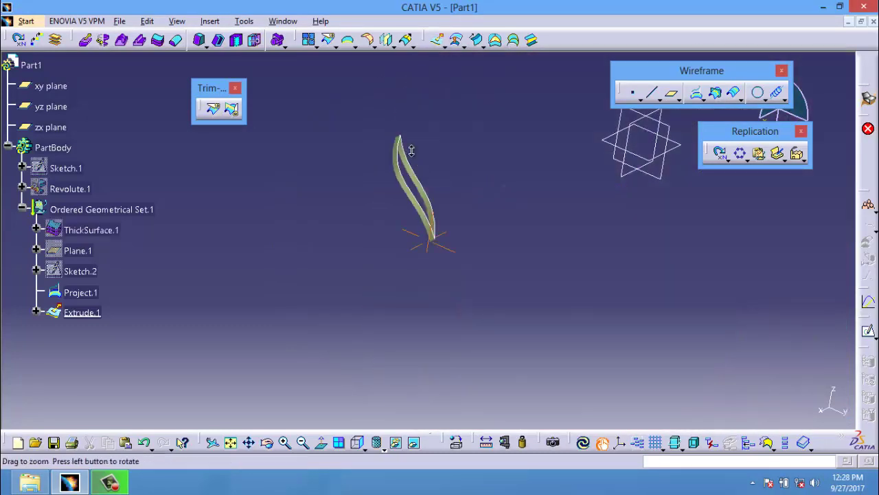
right_click(99, 292)
click(167, 68)
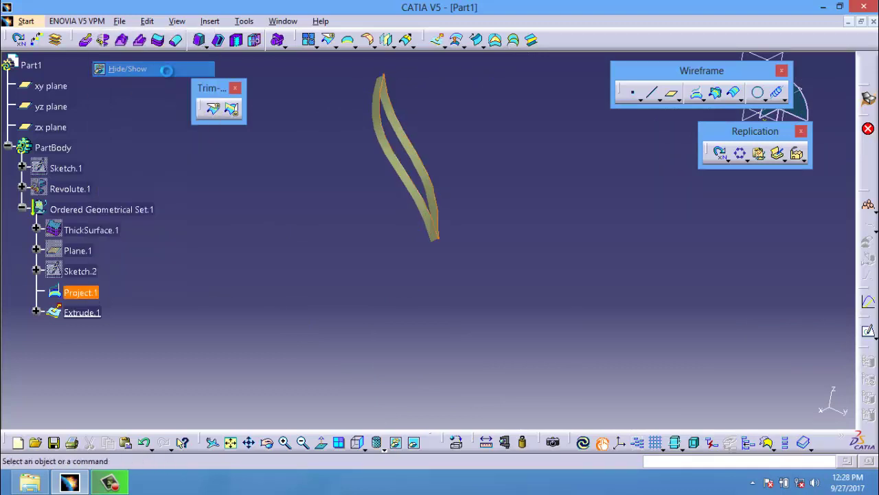
middle_drag(329, 117, 334, 206)
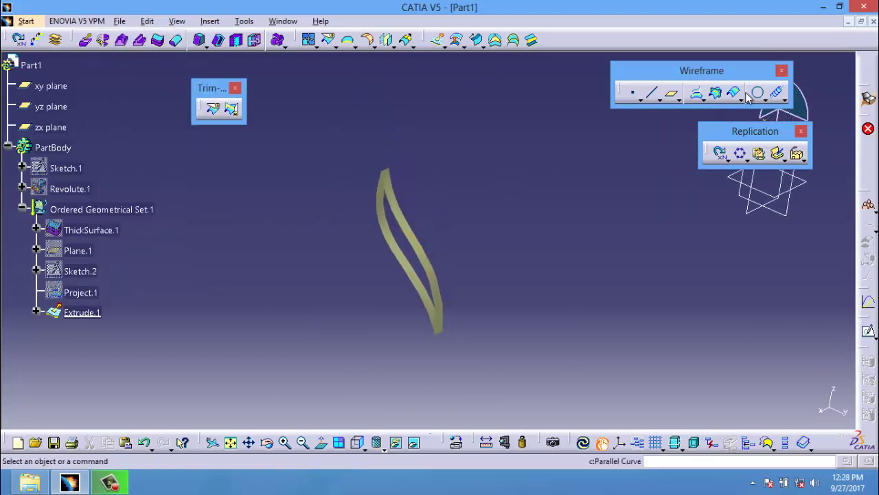
Step: Cap one open end of the blade with Fill.1 bounded by Edge.1 and Edge.2
click(496, 40)
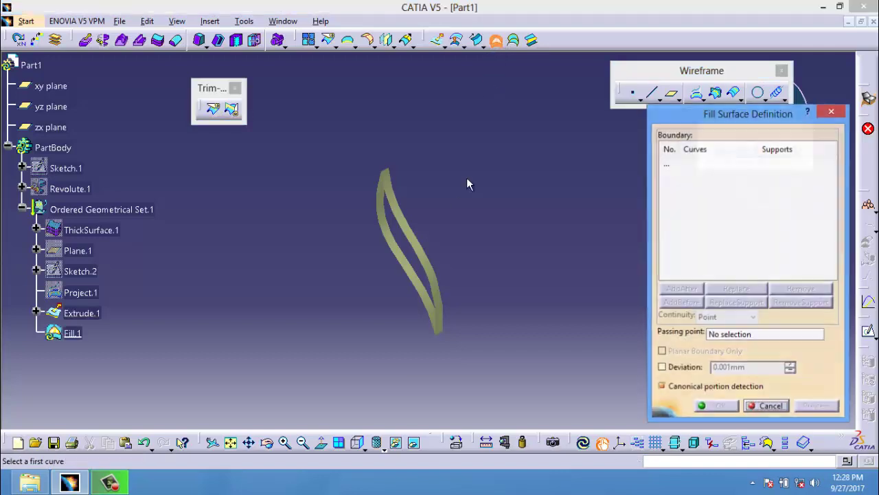
click(400, 233)
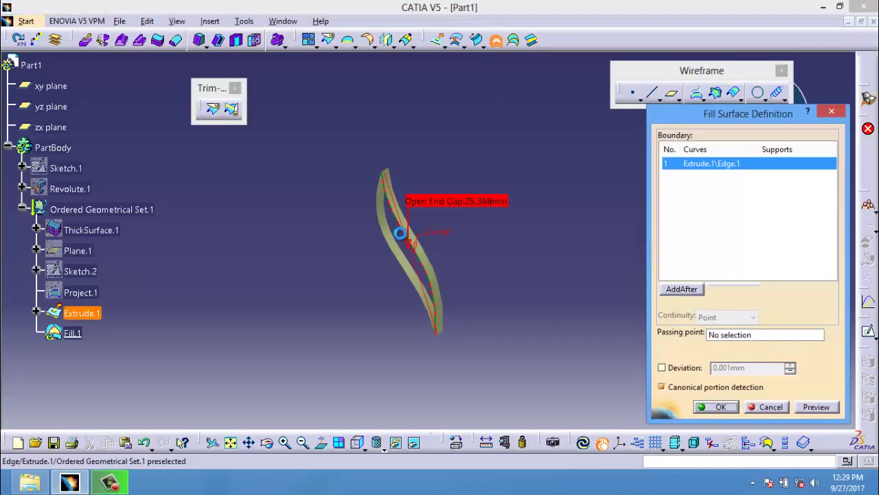
click(398, 249)
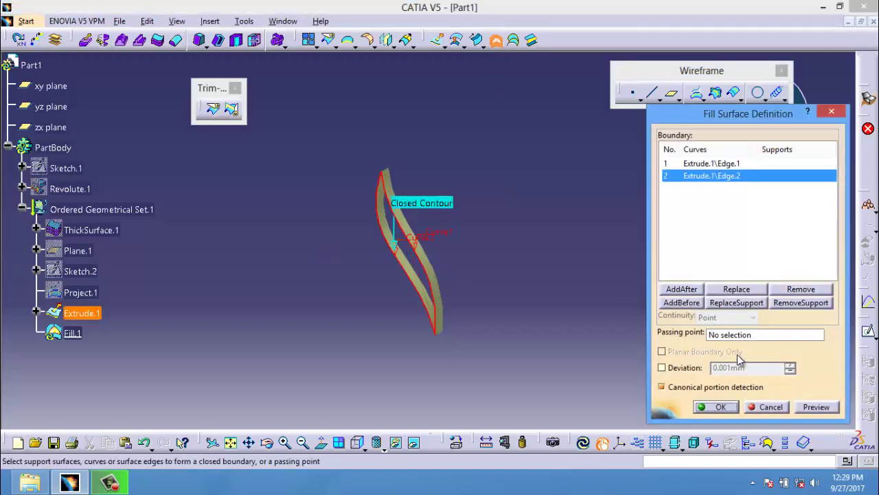
click(811, 408)
click(714, 406)
Step: Cap the other open end with Fill.2 bounded by Edge.3 and Edge.4
mouse_move(610, 304)
middle_down()
mouse_move(468, 277)
mouse_move(417, 303)
middle_up()
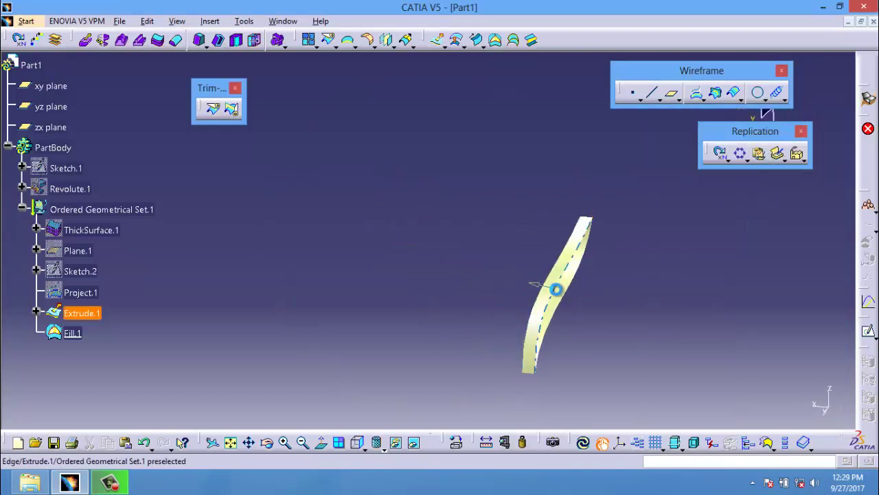
click(496, 40)
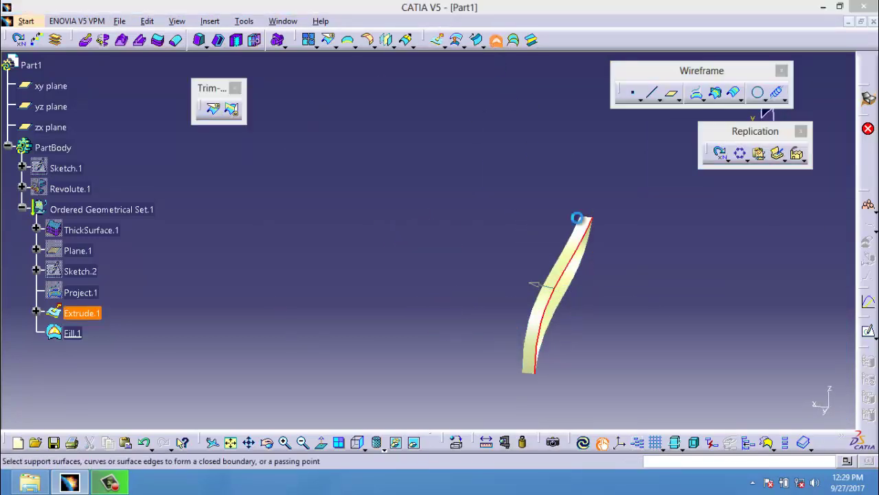
click(562, 274)
click(559, 299)
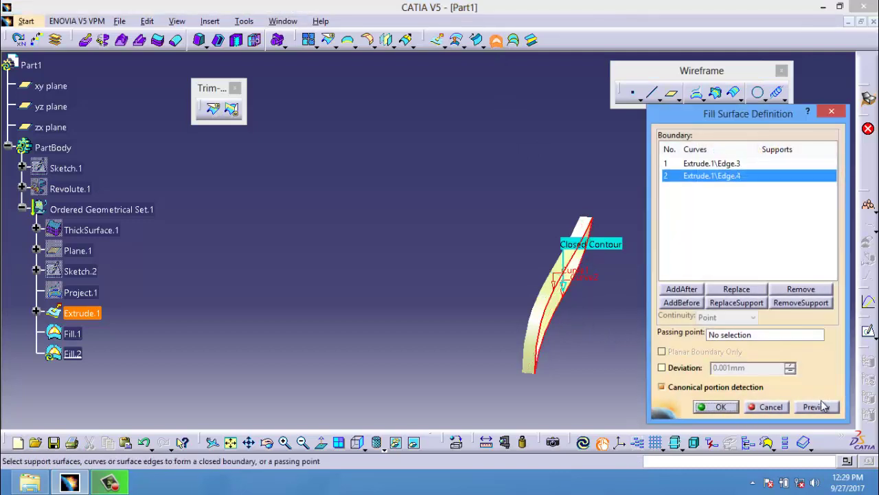
click(720, 411)
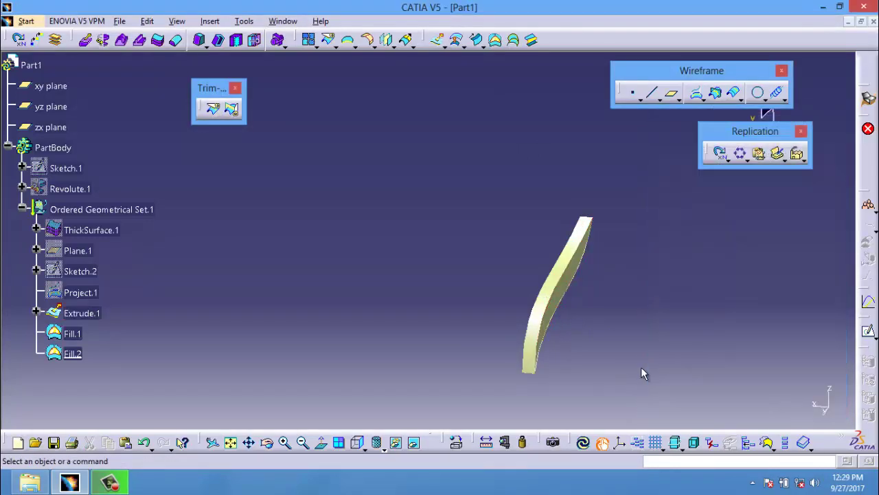
middle_drag(641, 367, 614, 345)
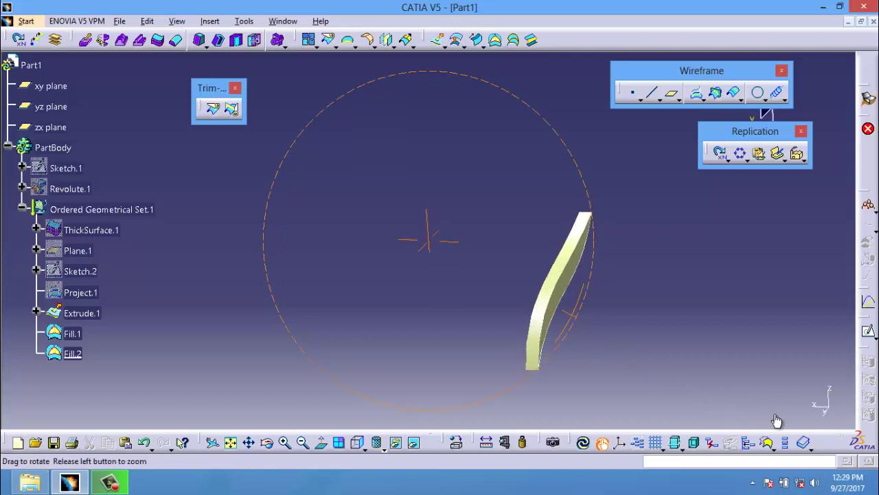
mouse_move(613, 346)
middle_down()
mouse_move(612, 358)
mouse_move(603, 346)
middle_up()
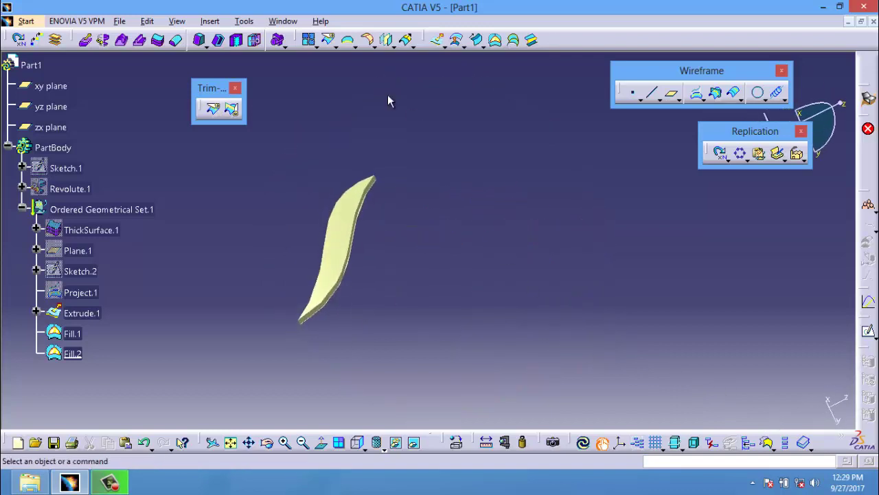
click(308, 40)
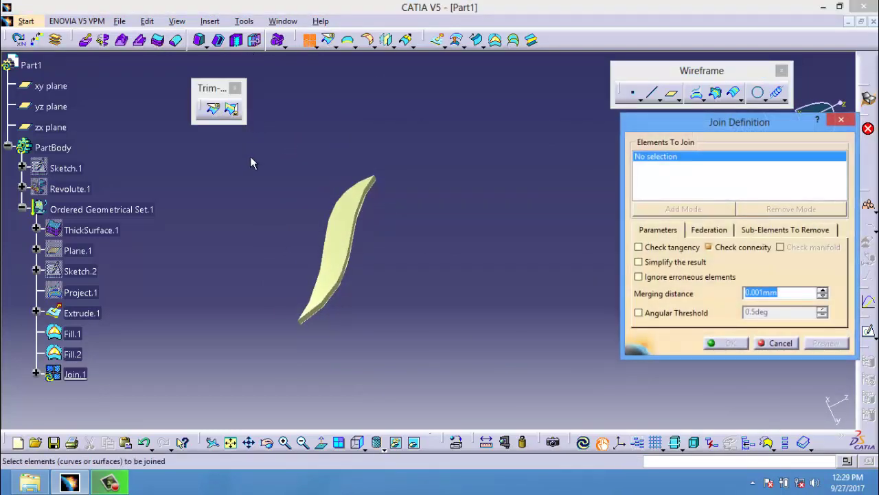
Step: Join Extrude.1, Fill.1 and Fill.2 into Join.1 with Check connexity unchecked
drag(249, 155, 446, 416)
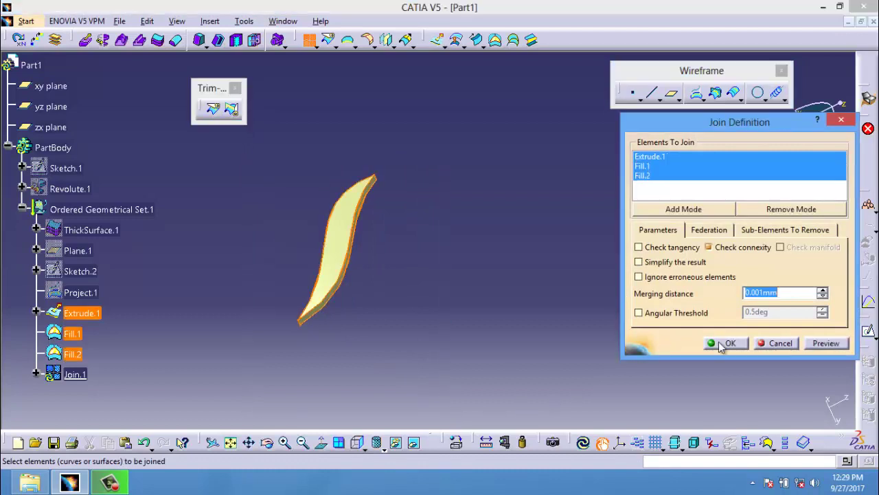
click(827, 343)
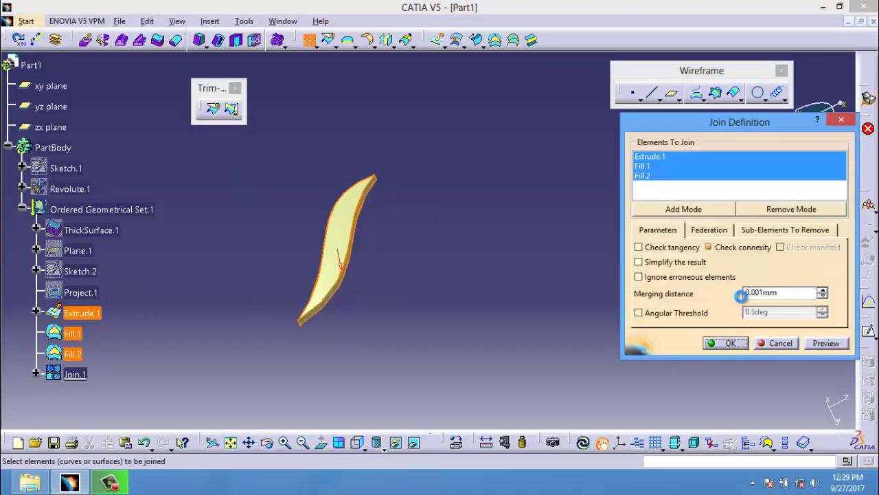
click(709, 247)
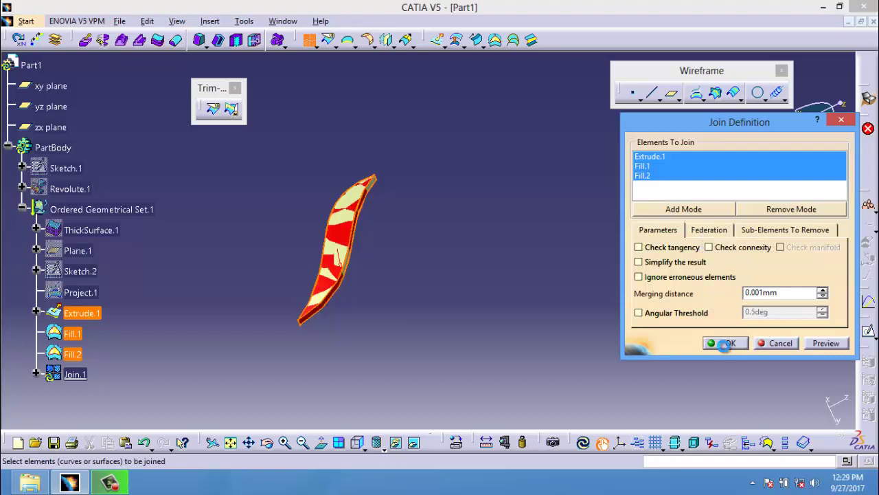
click(725, 343)
Step: Toggle Join.1's visibility, then show and re-hide the revolved body Revolute.1
middle_drag(618, 321, 501, 252)
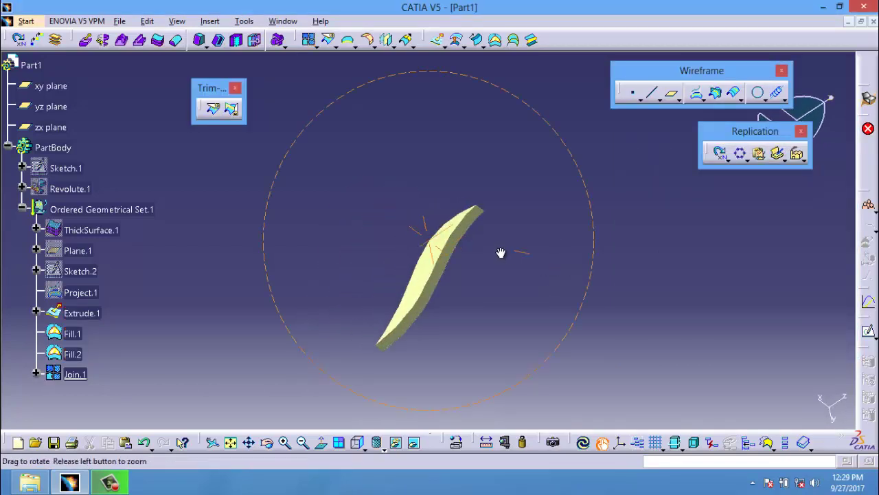
click(74, 373)
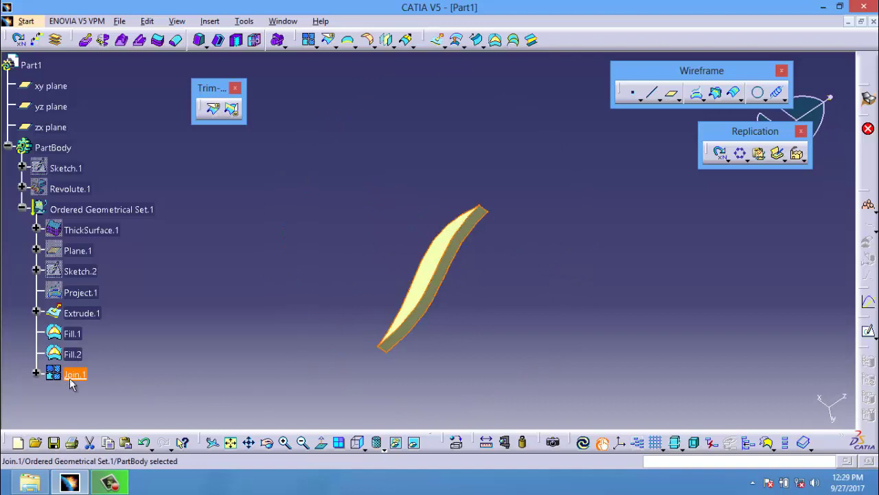
right_click(83, 376)
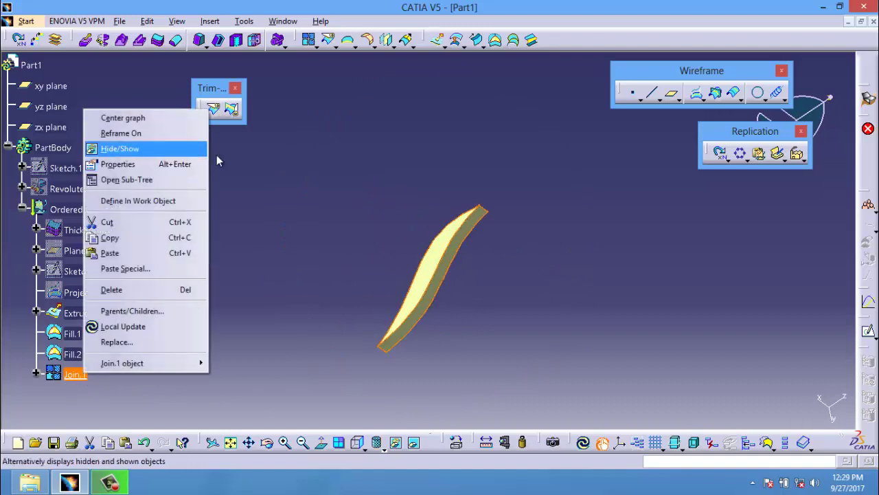
click(113, 149)
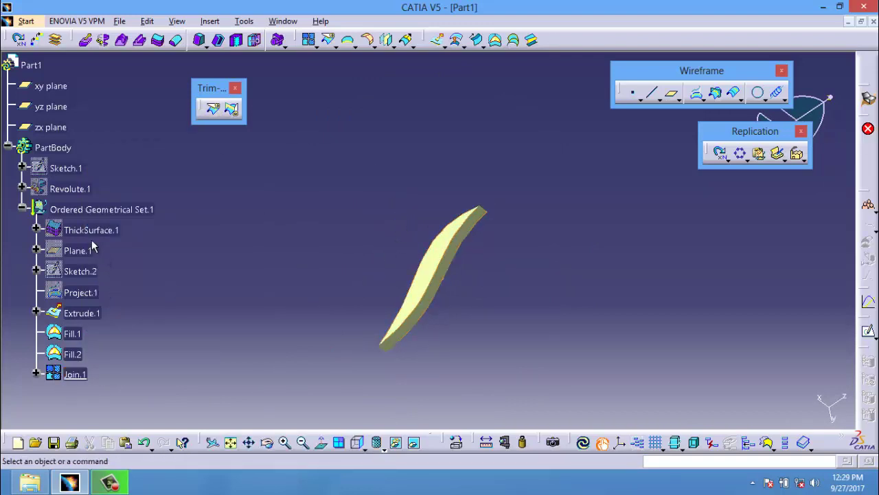
right_click(70, 187)
click(133, 227)
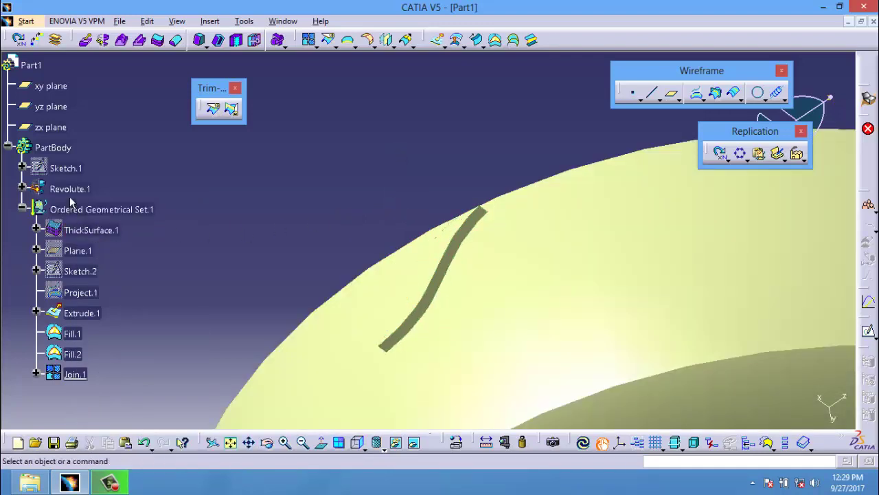
right_click(69, 190)
click(127, 226)
Step: Show ThickSurface.1 again and select the joined tread block Join.1
right_click(92, 230)
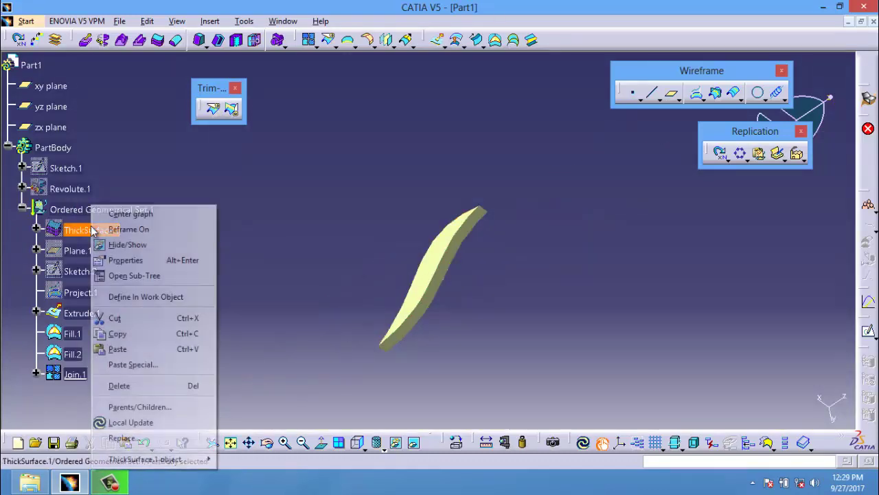
click(142, 245)
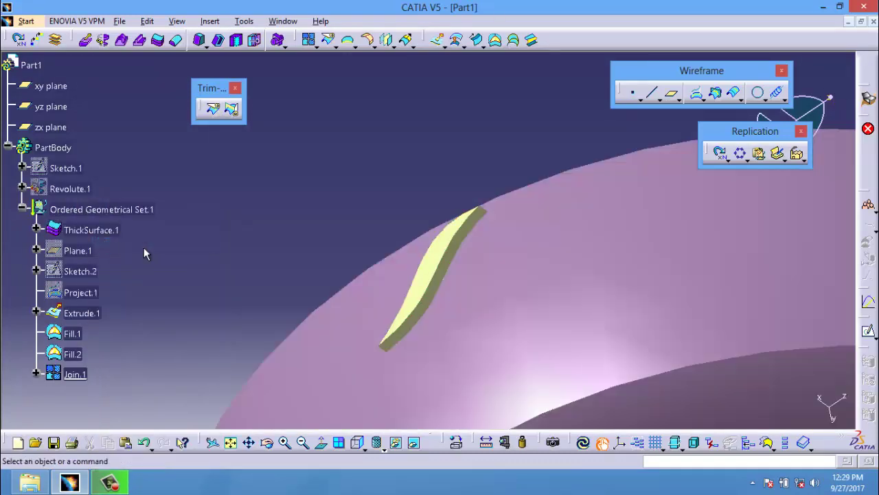
click(433, 242)
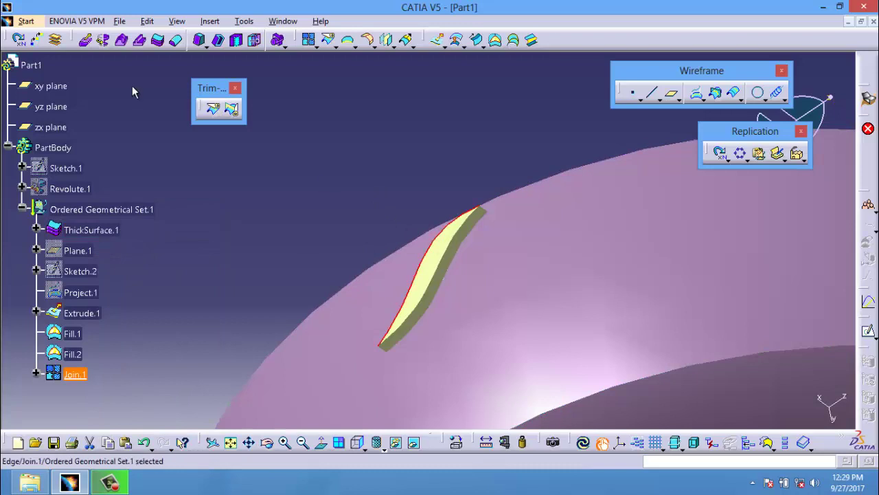
click(176, 40)
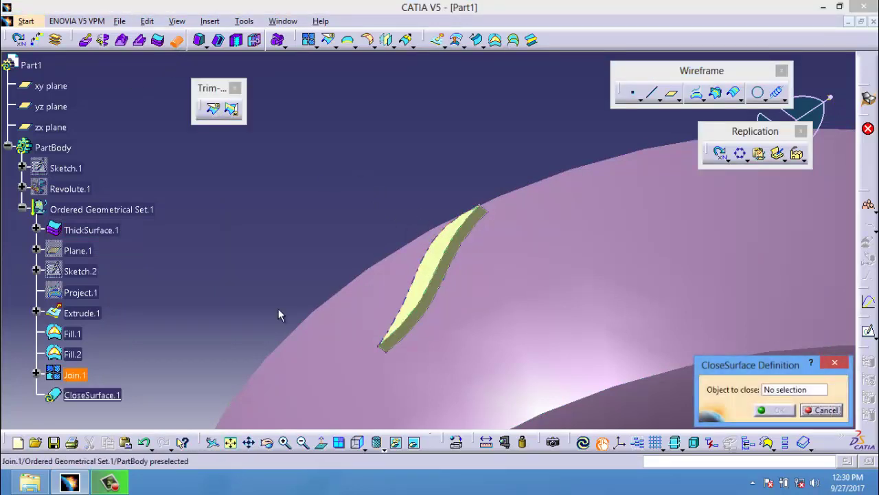
Step: Close Join.1 into the solid CloseSurface.1, then hide all surfaces and zoom out
click(90, 375)
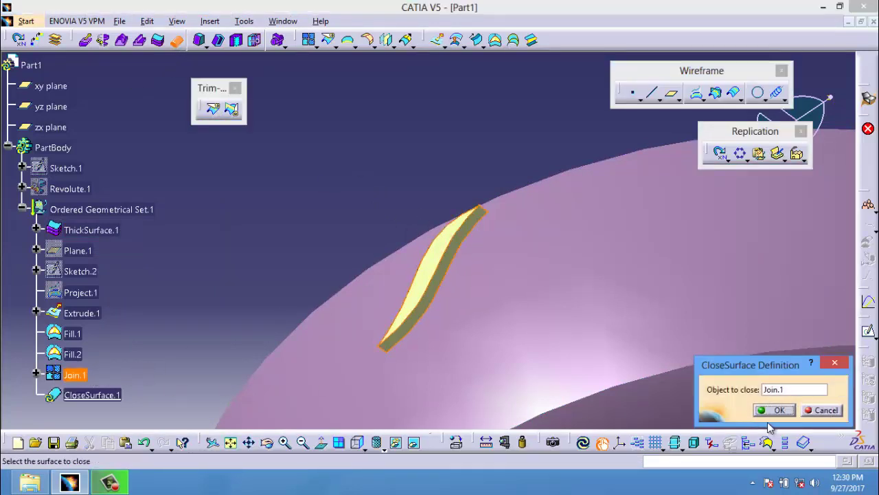
click(781, 410)
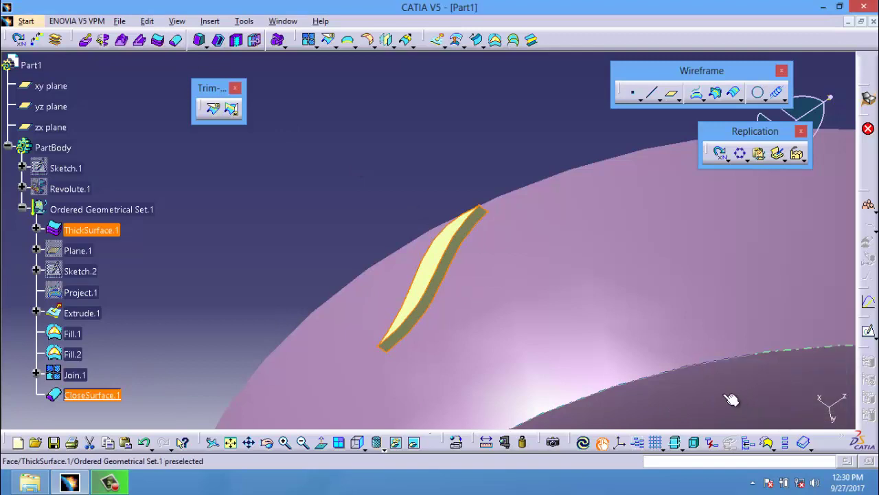
click(242, 22)
mouse_move(256, 125)
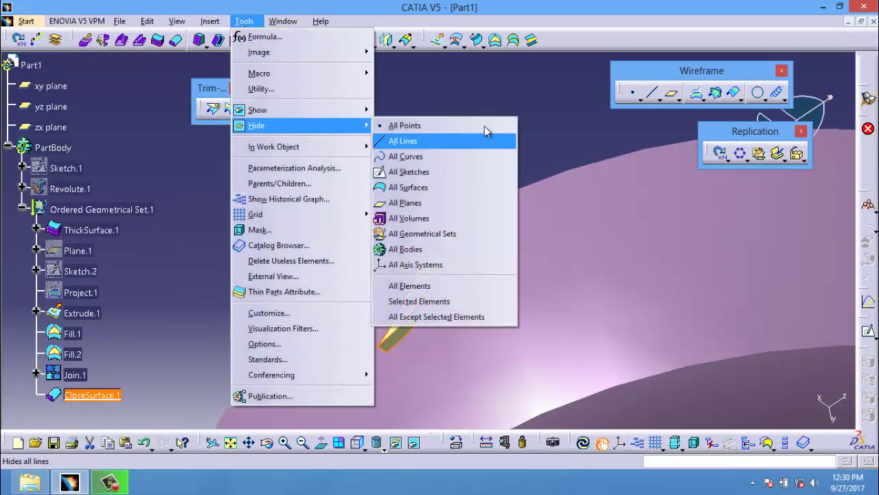
click(429, 187)
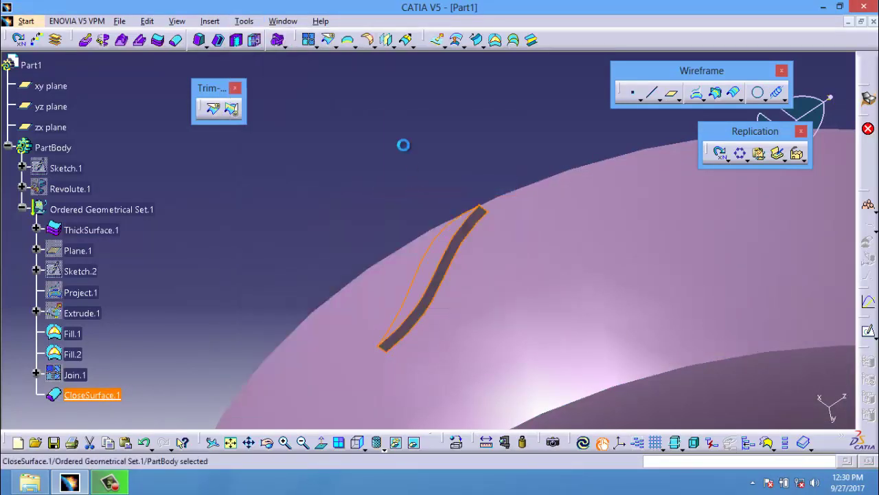
middle_drag(388, 257, 451, 373)
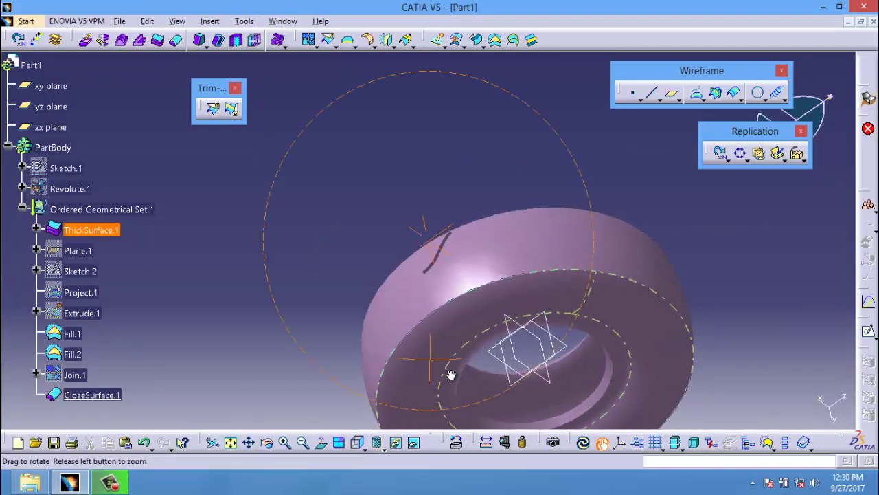
click(749, 161)
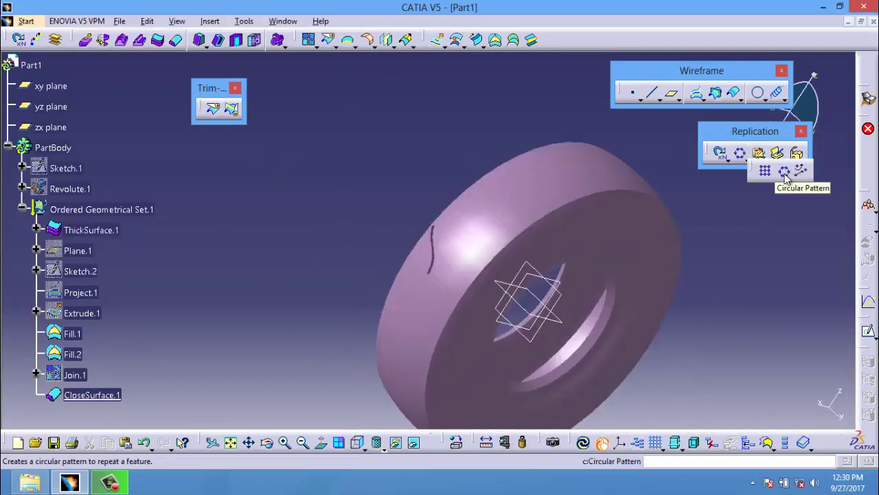
Step: Circular-pattern CloseSurface.1 30 times around the Y axis over a complete 360deg crown
click(784, 172)
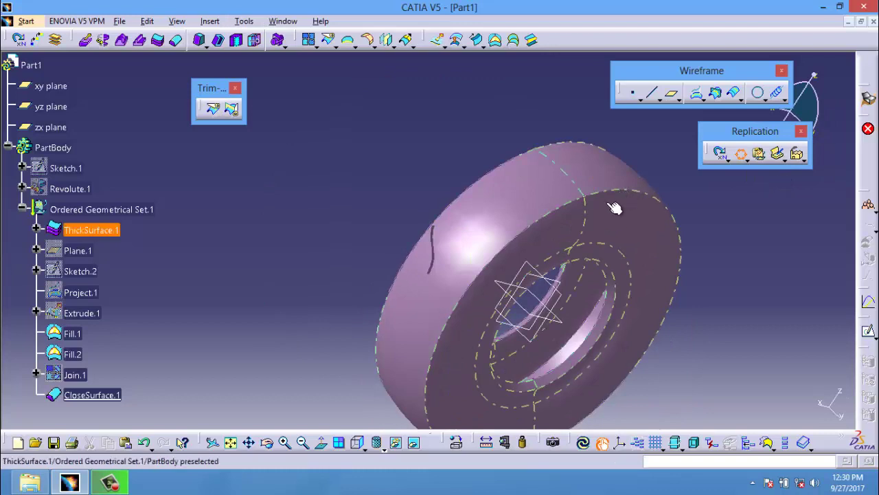
click(430, 251)
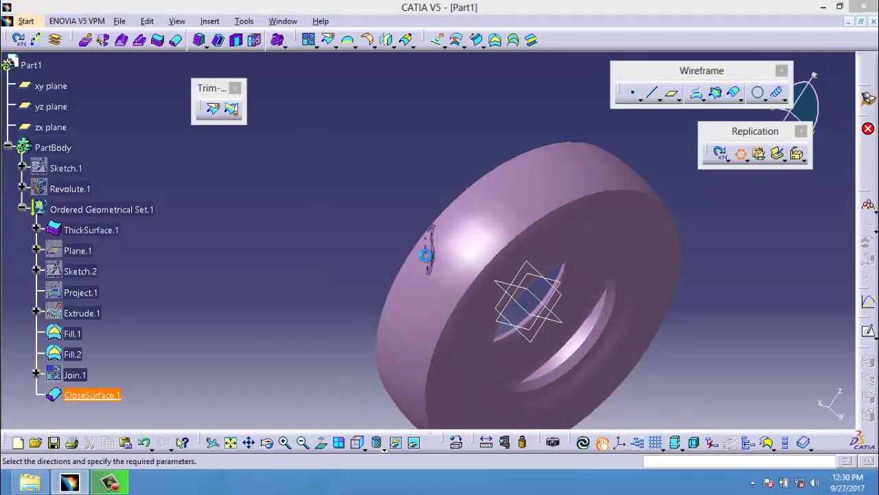
click(745, 230)
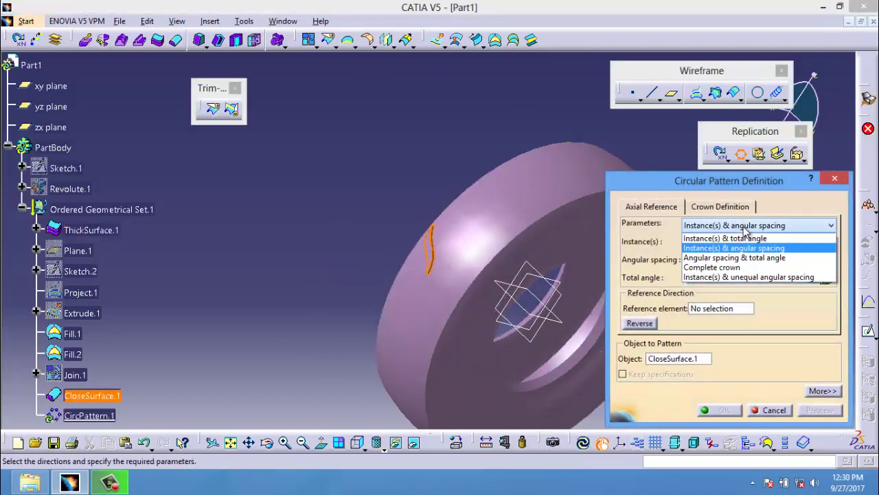
click(724, 268)
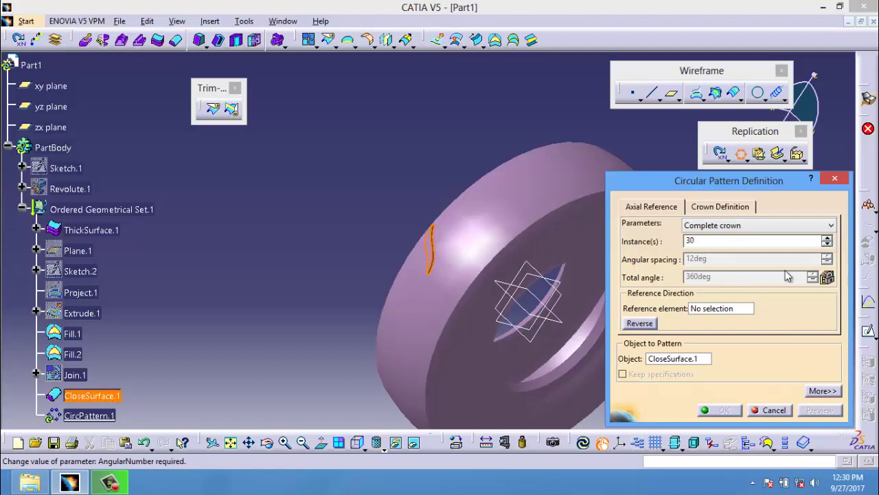
right_click(720, 307)
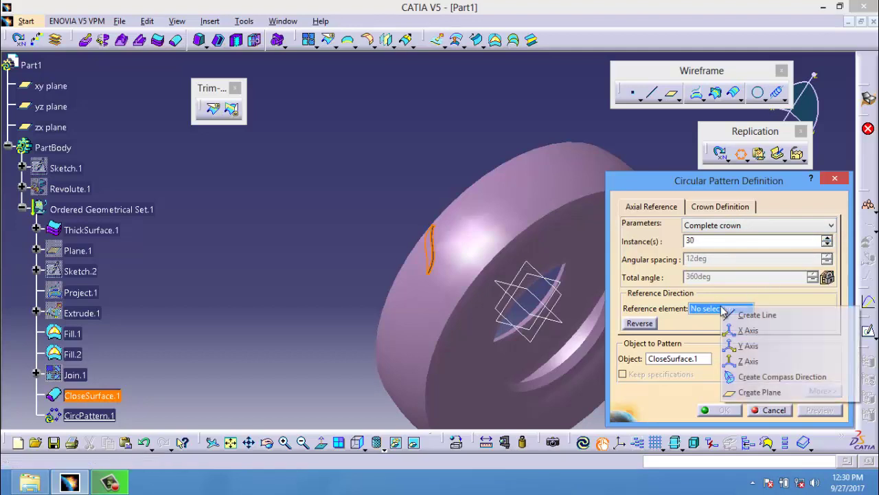
click(755, 345)
click(818, 409)
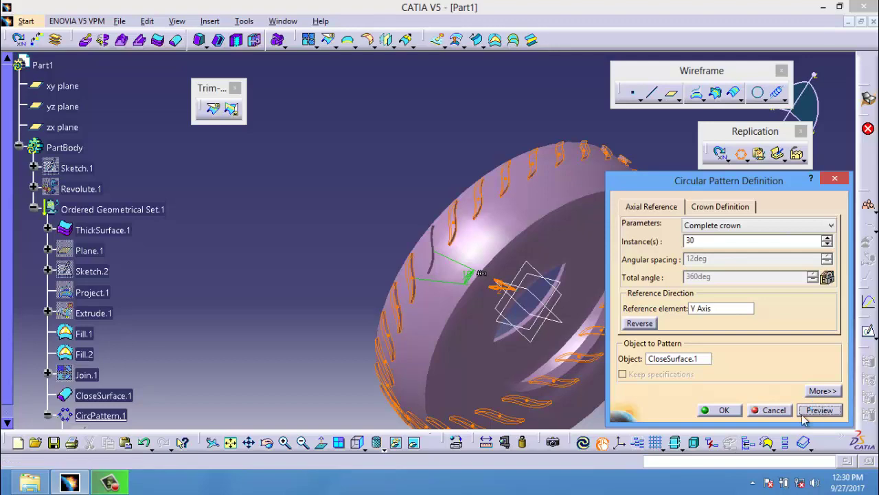
click(724, 410)
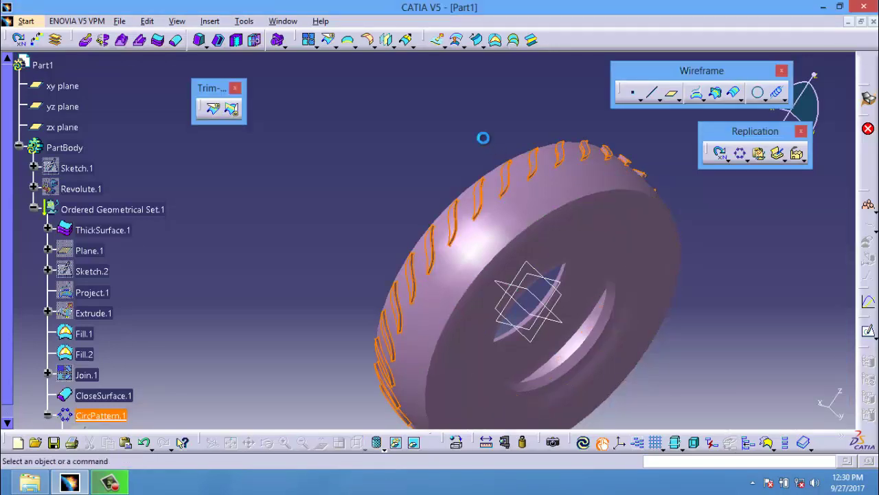
middle_drag(400, 164, 268, 147)
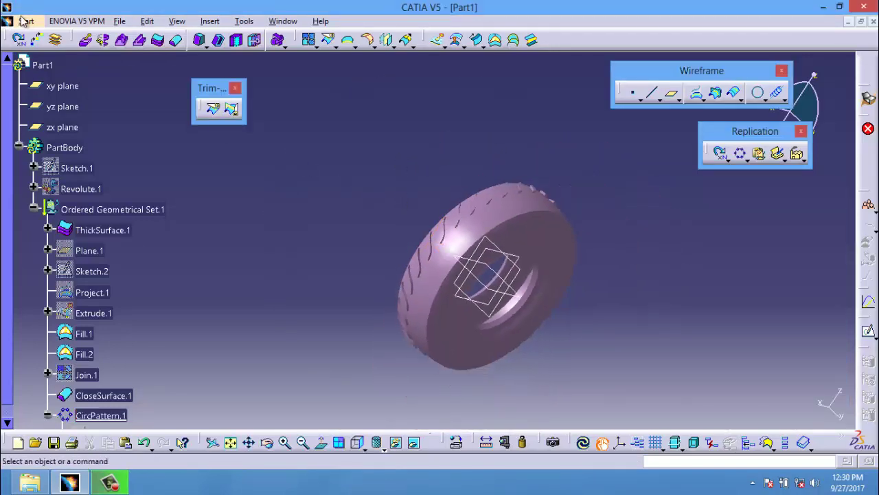
click(123, 415)
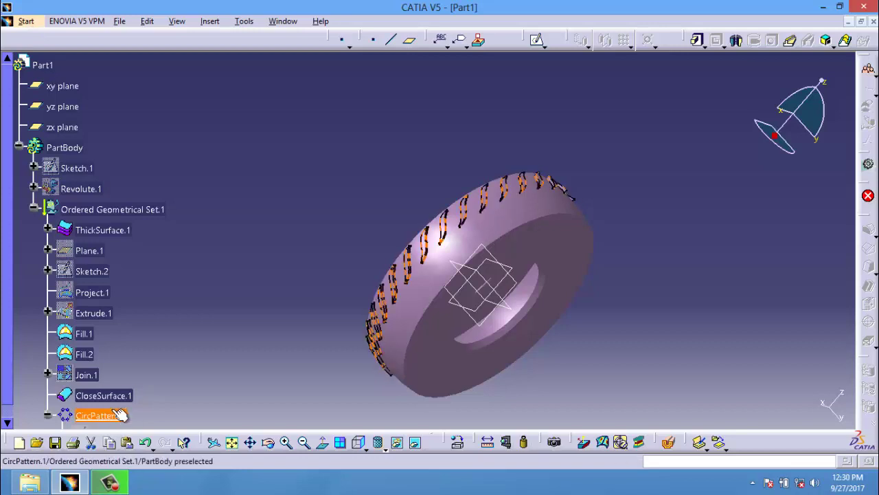
Step: Switch back to the Generative Shape Design workbench from the Start > Shape menu
click(28, 21)
mouse_move(42, 67)
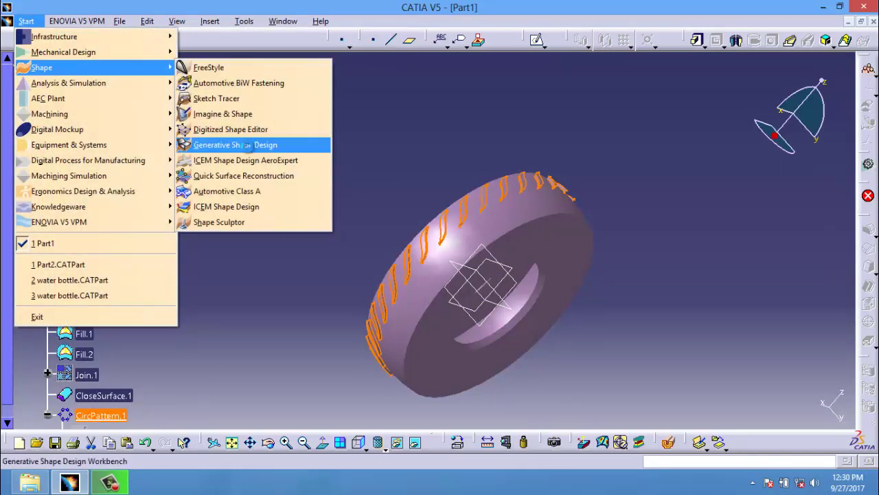
click(247, 145)
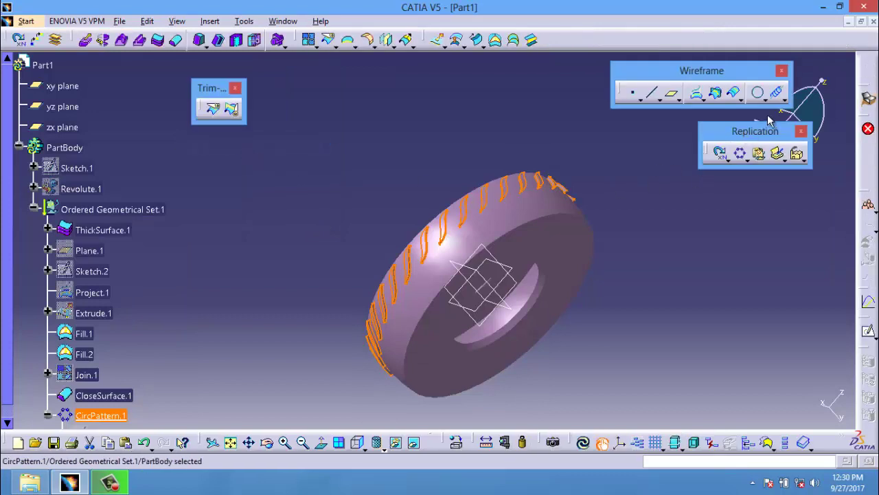
click(410, 44)
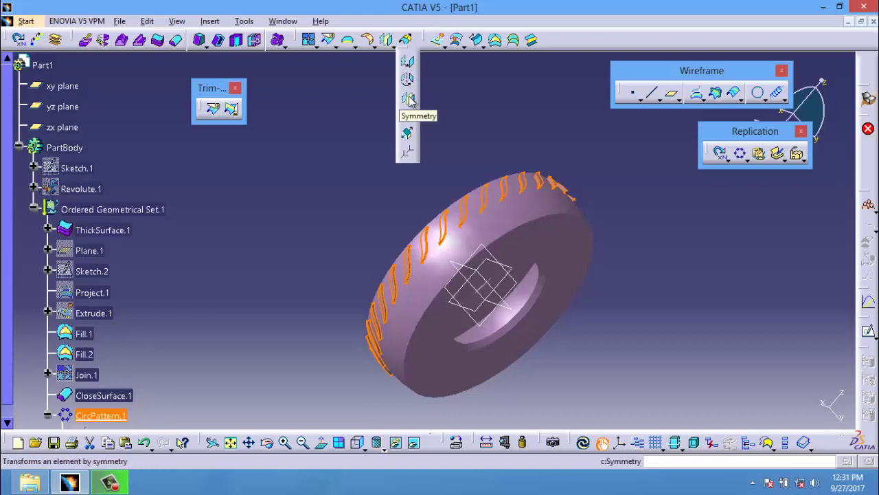
Step: Mirror CircPattern.1 across the zx plane, keeping all resulting tread pieces
click(408, 97)
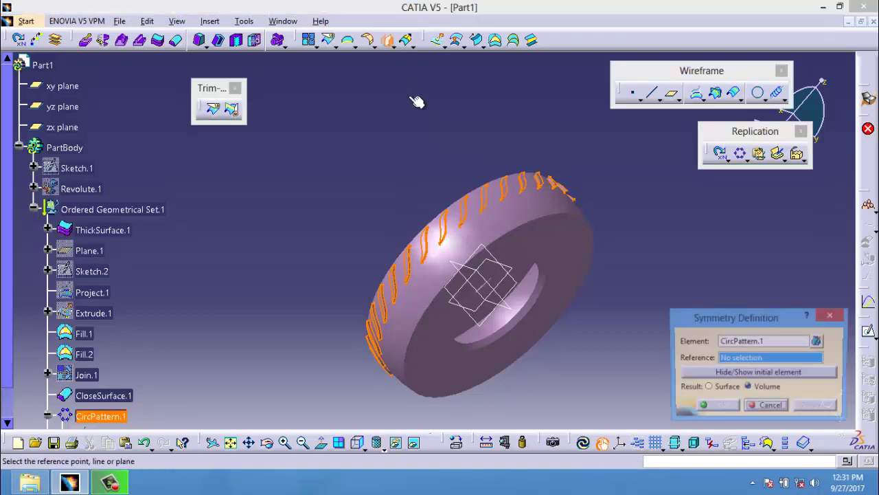
click(507, 271)
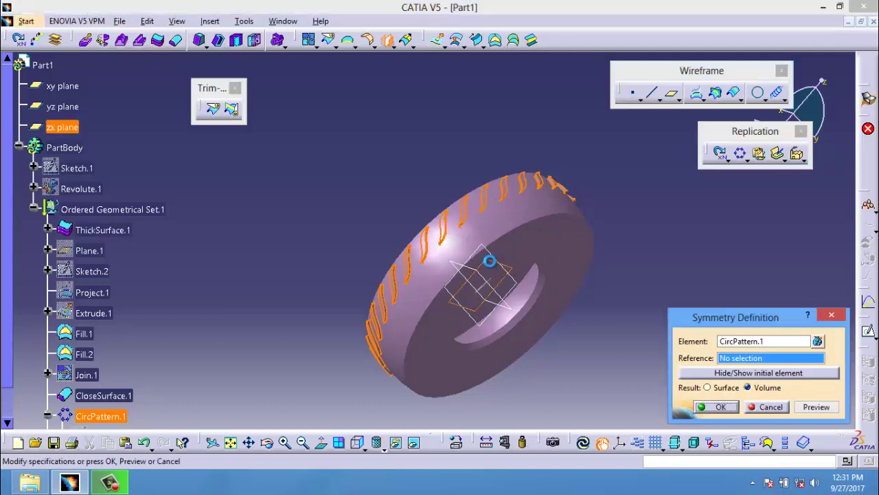
click(819, 407)
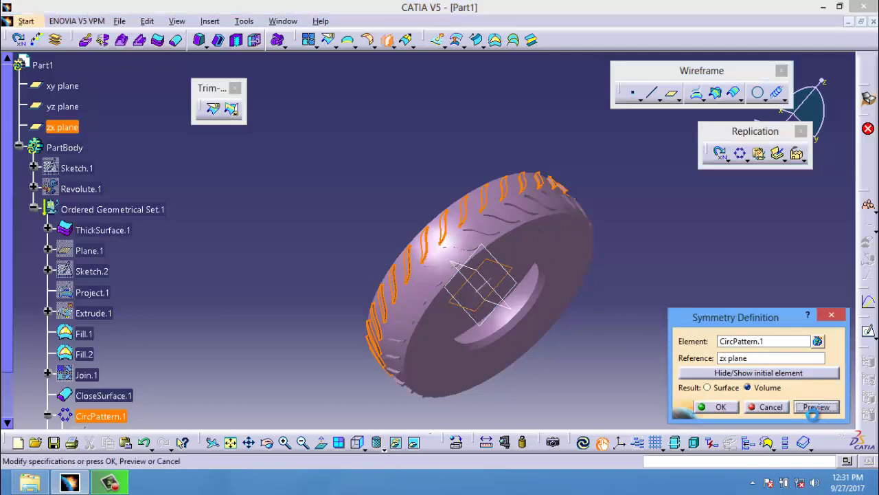
click(720, 407)
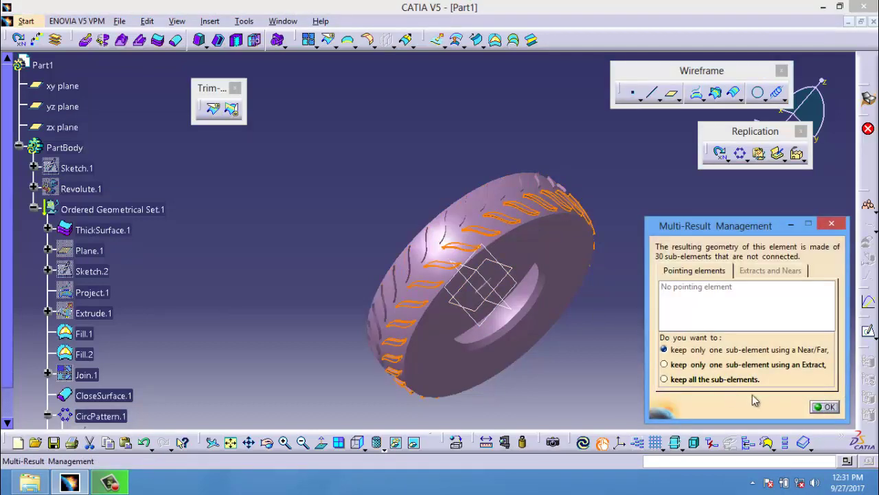
click(827, 407)
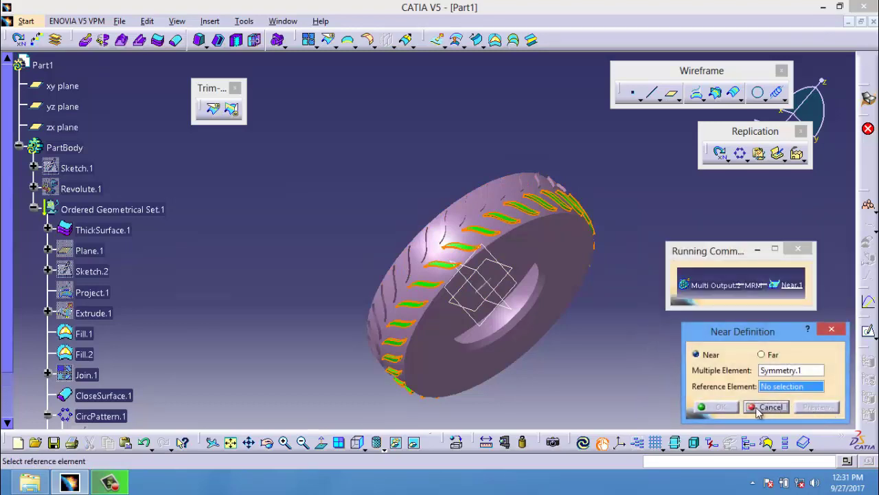
click(758, 410)
mouse_move(570, 298)
middle_down()
mouse_move(558, 300)
mouse_move(481, 408)
middle_up()
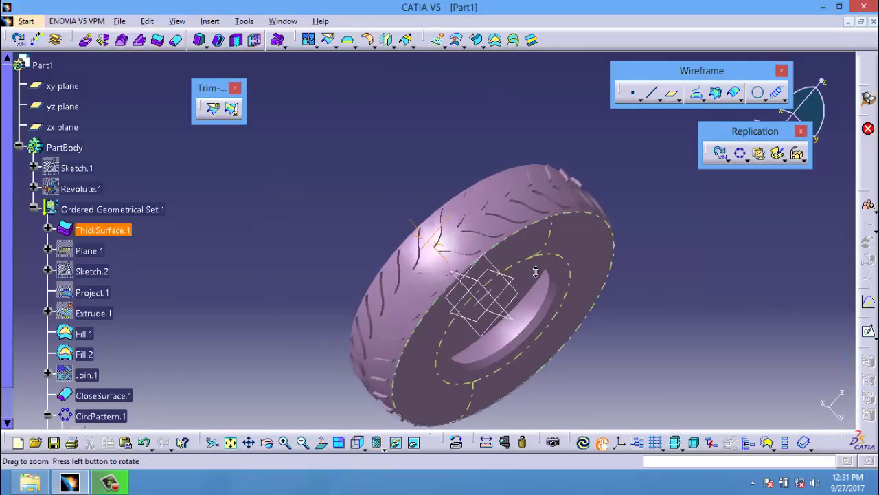
Step: Apply the Rubber material from the Other category to PartBody
click(459, 442)
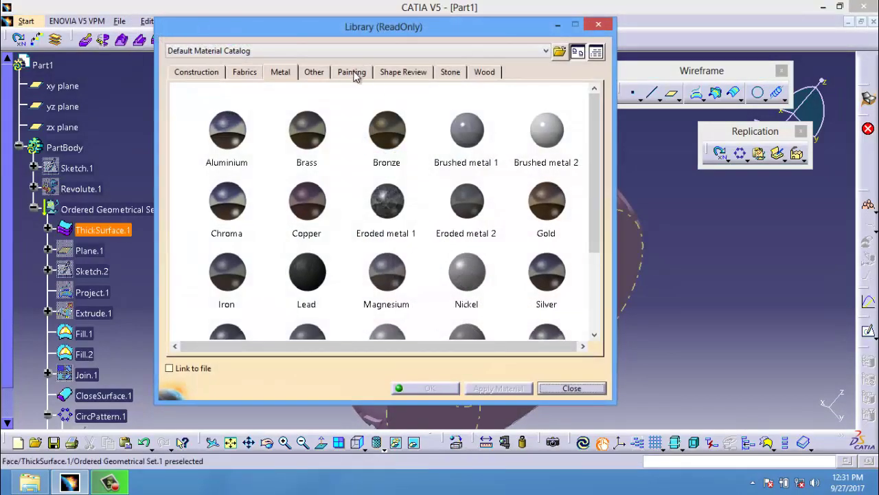
click(353, 73)
click(314, 73)
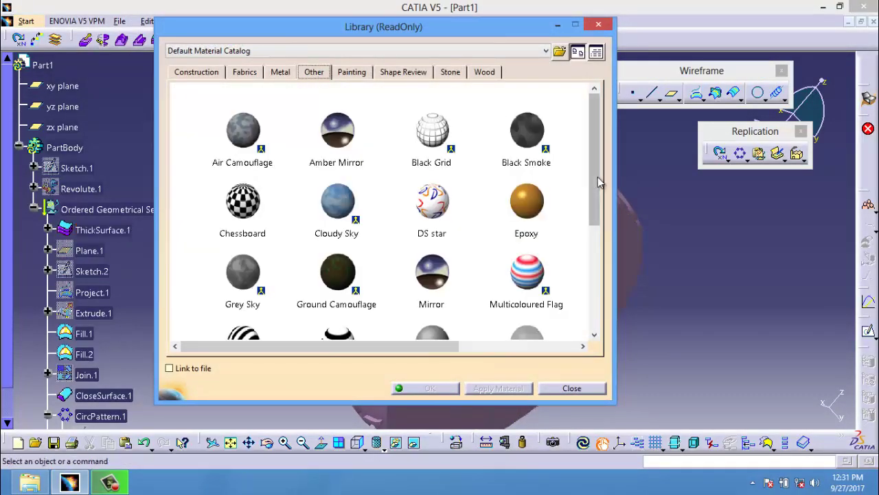
scroll(598, 180, down, 3)
click(420, 268)
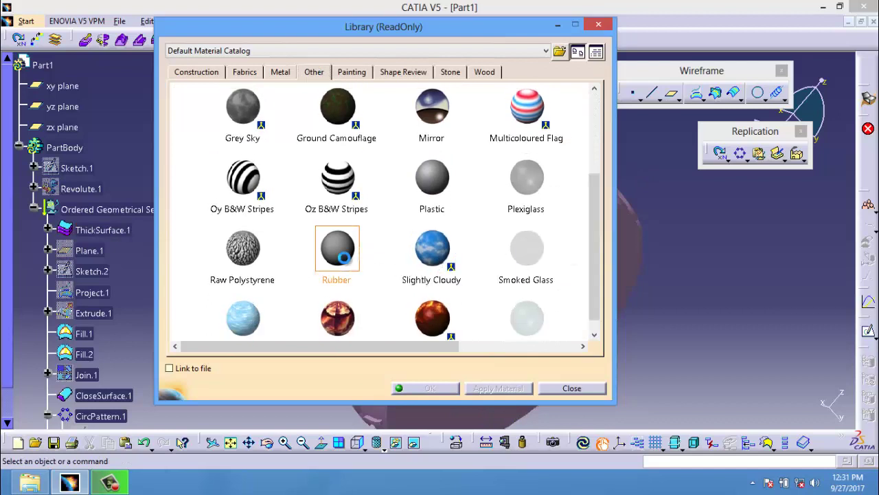
click(442, 315)
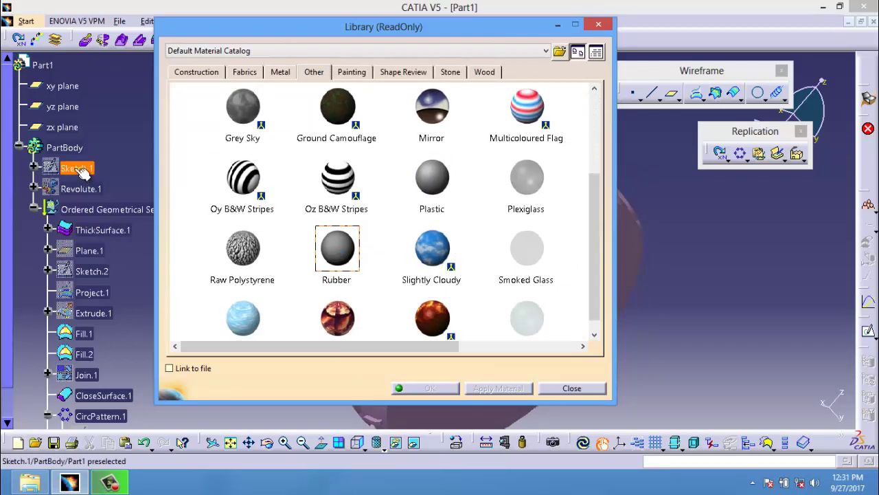
click(65, 147)
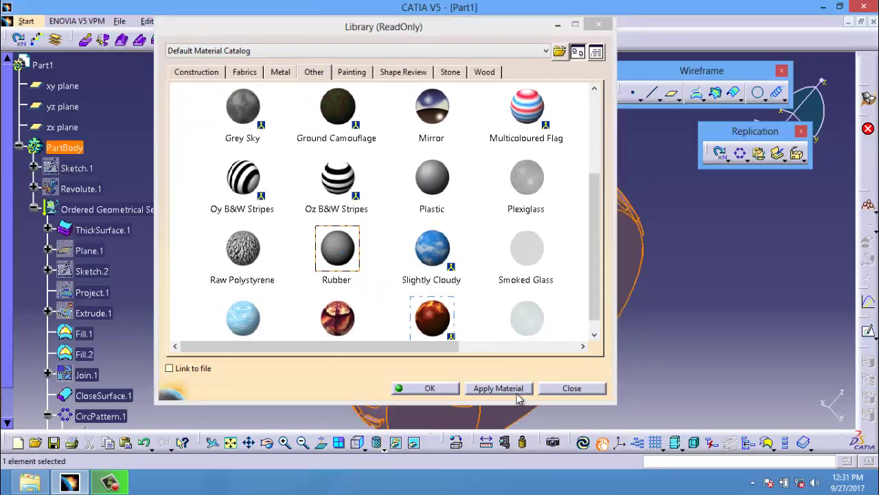
click(519, 389)
click(433, 388)
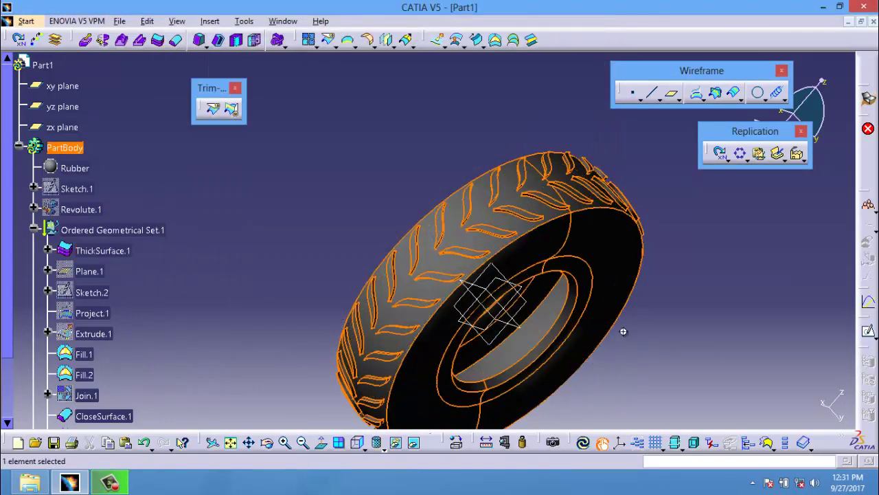
Step: Hide all reference planes via Tools > Hide > All Planes, then rotate the tire to inspect it
click(616, 355)
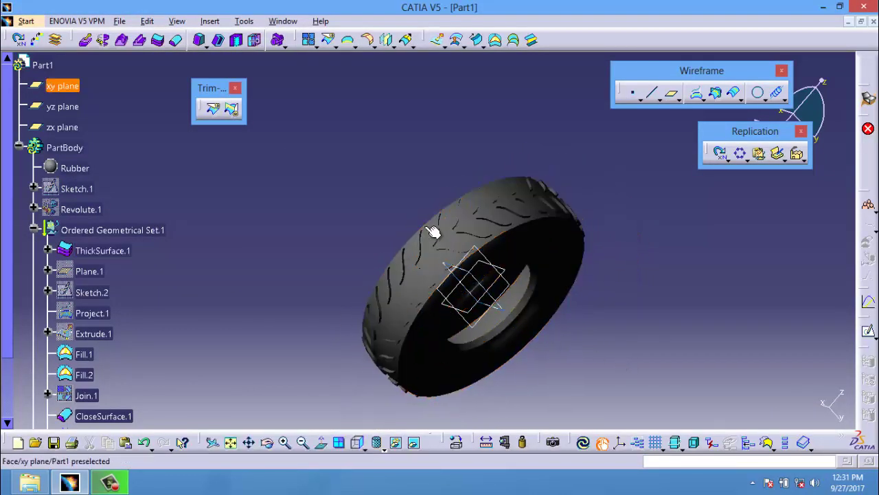
click(210, 20)
mouse_move(244, 20)
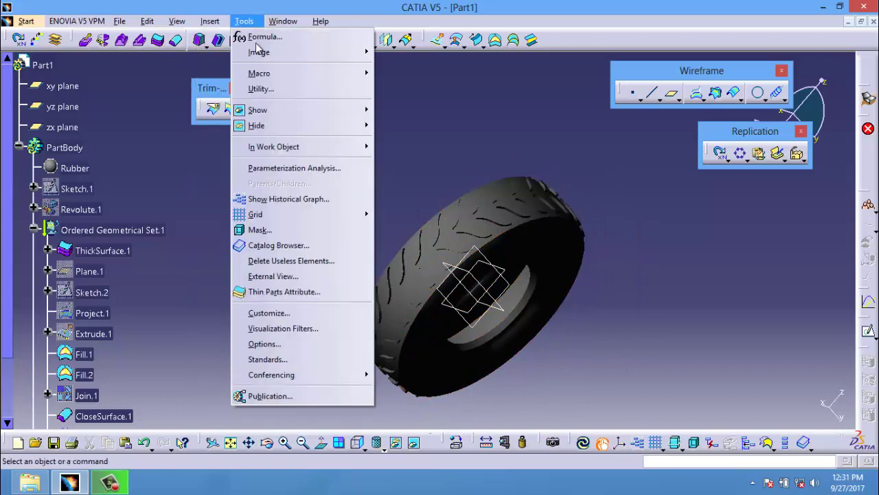
mouse_move(257, 125)
click(425, 204)
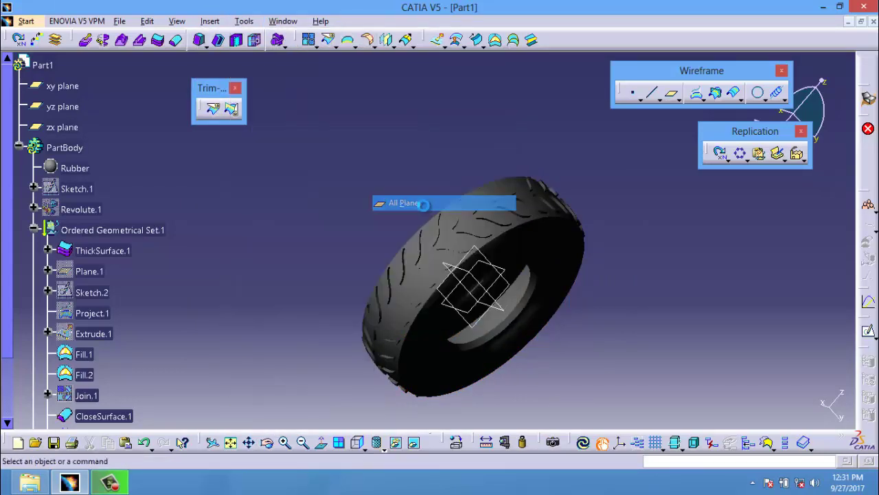
middle_drag(418, 197, 460, 318)
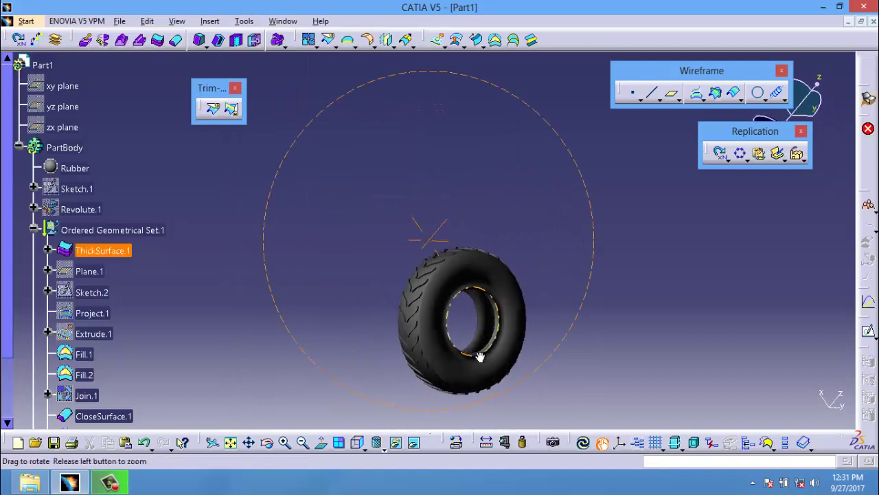